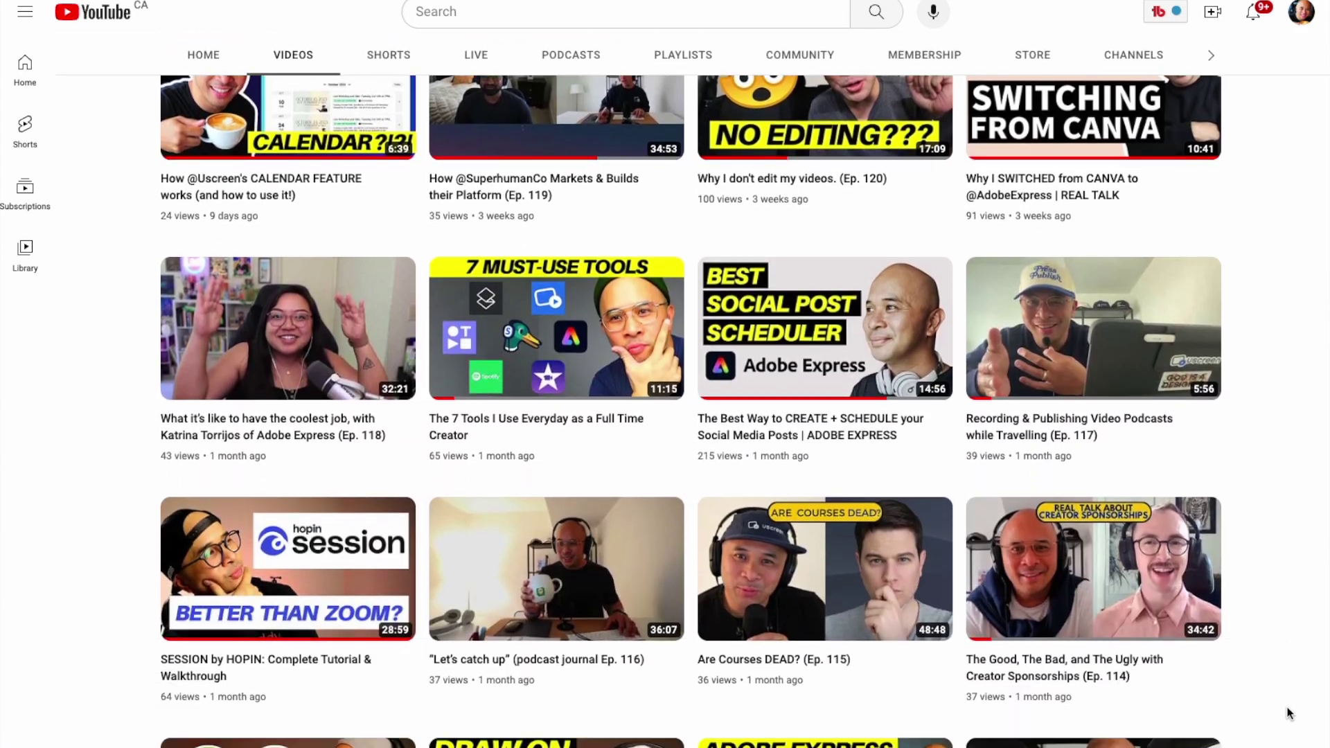
Scroll the YouTube channel's Videos list down through older episodes to Ep. 98
scroll(1288, 713, down, 5)
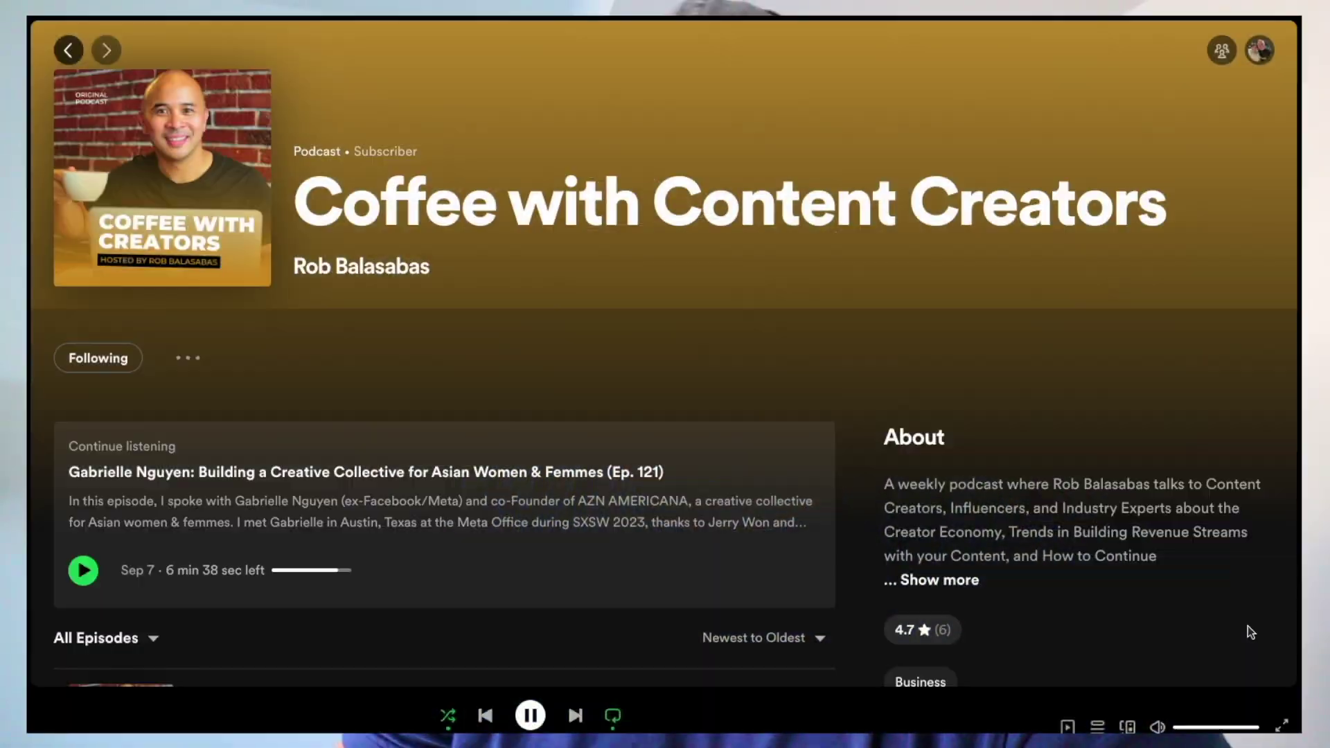
Scroll through the Coffee with Content Creators episode list in Spotify, starting at Ep. 121
scroll(1247, 626, down, 4)
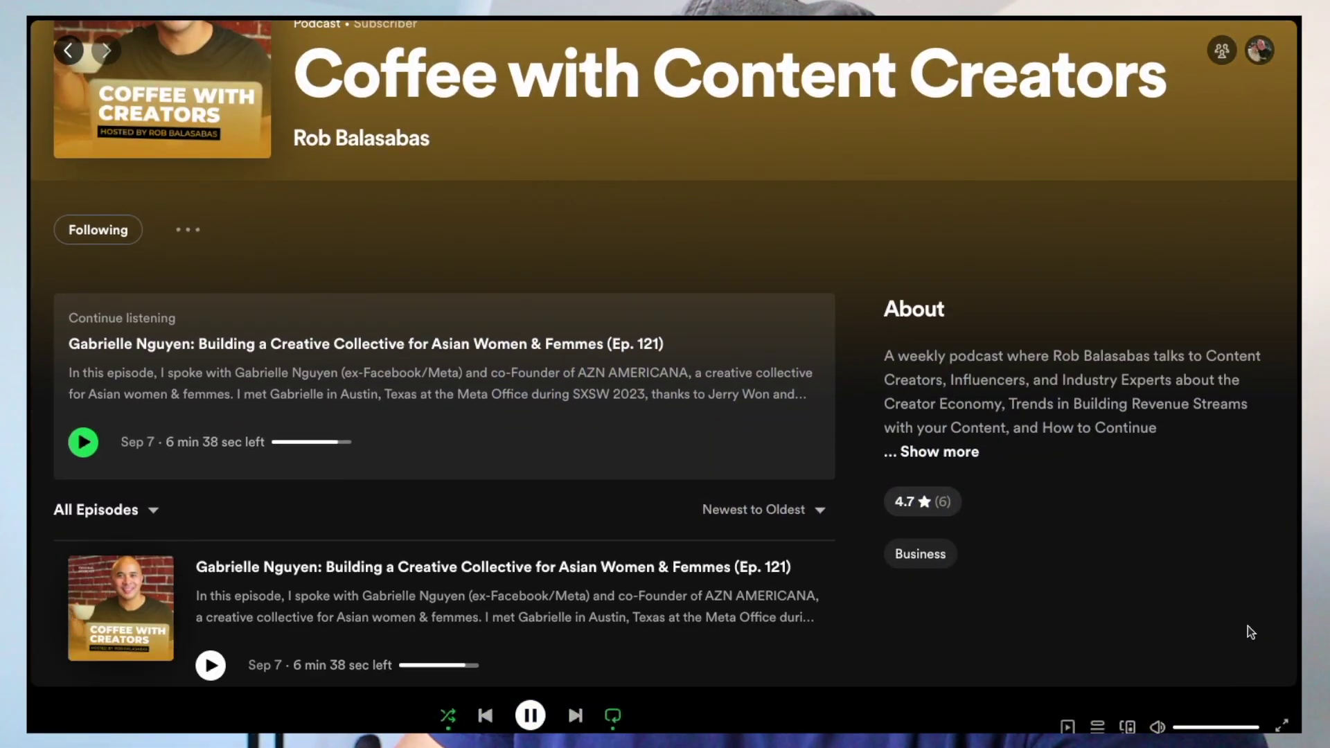
scroll(1248, 632, down, 3)
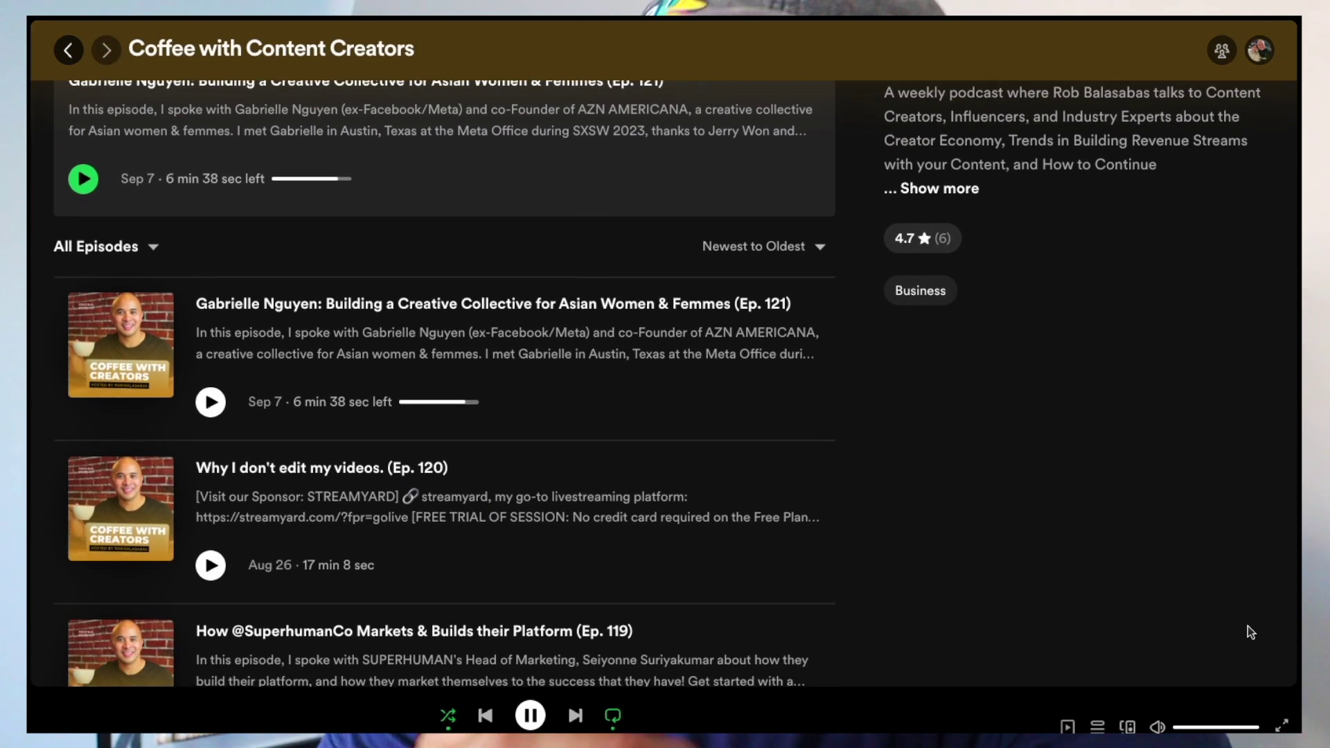
scroll(1247, 626, down, 4)
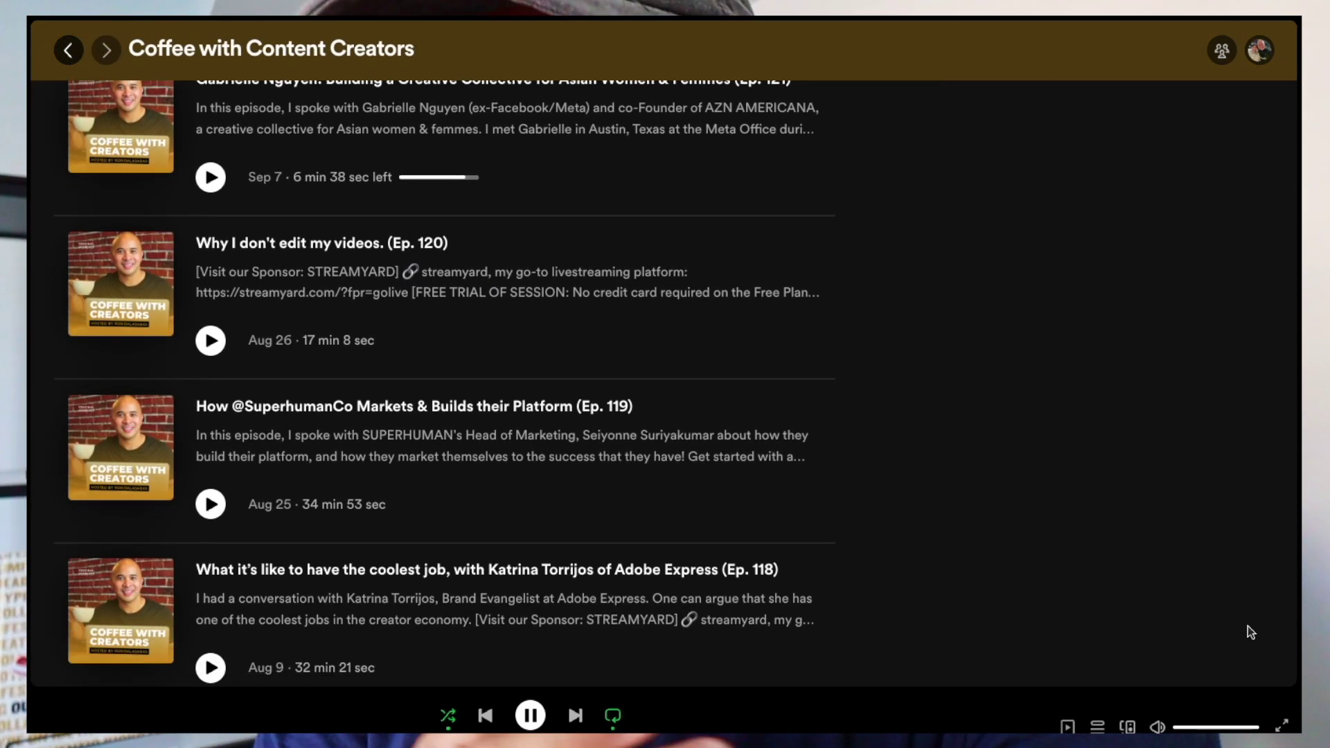
scroll(1248, 626, down, 3)
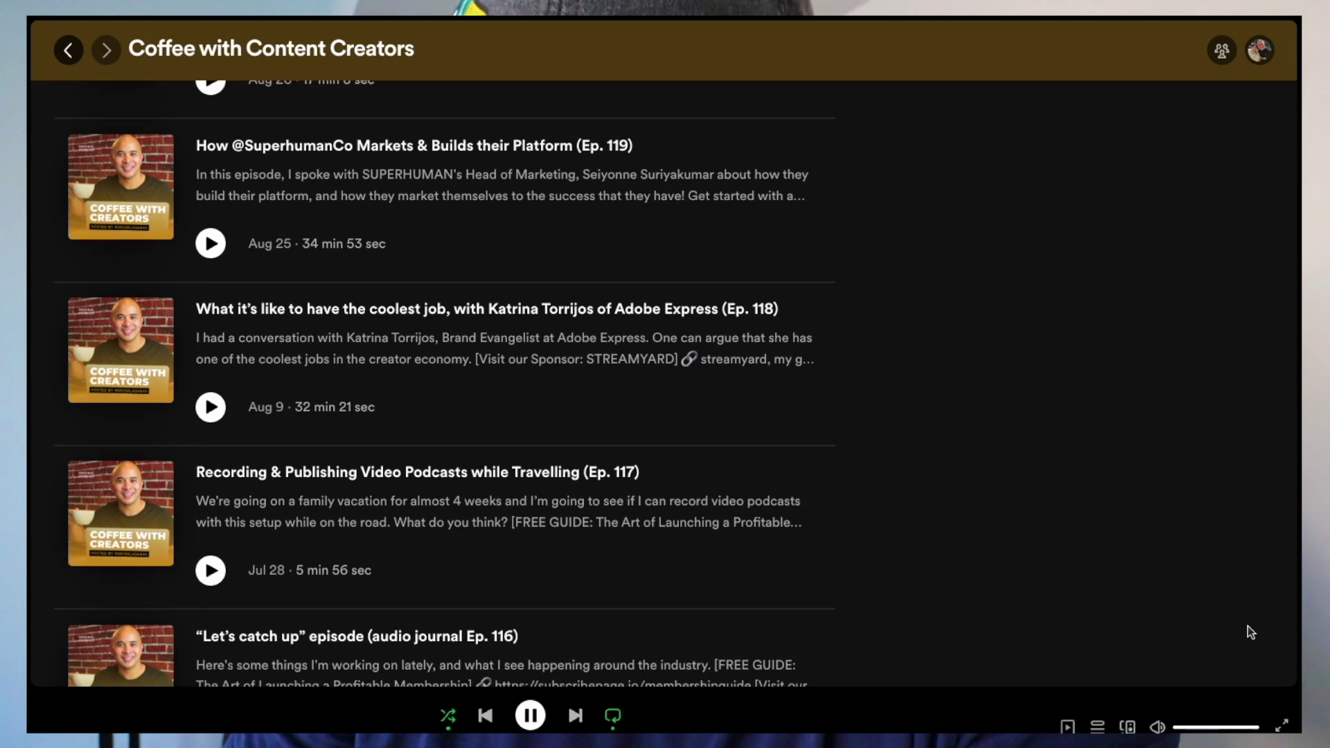
scroll(1248, 625, down, 3)
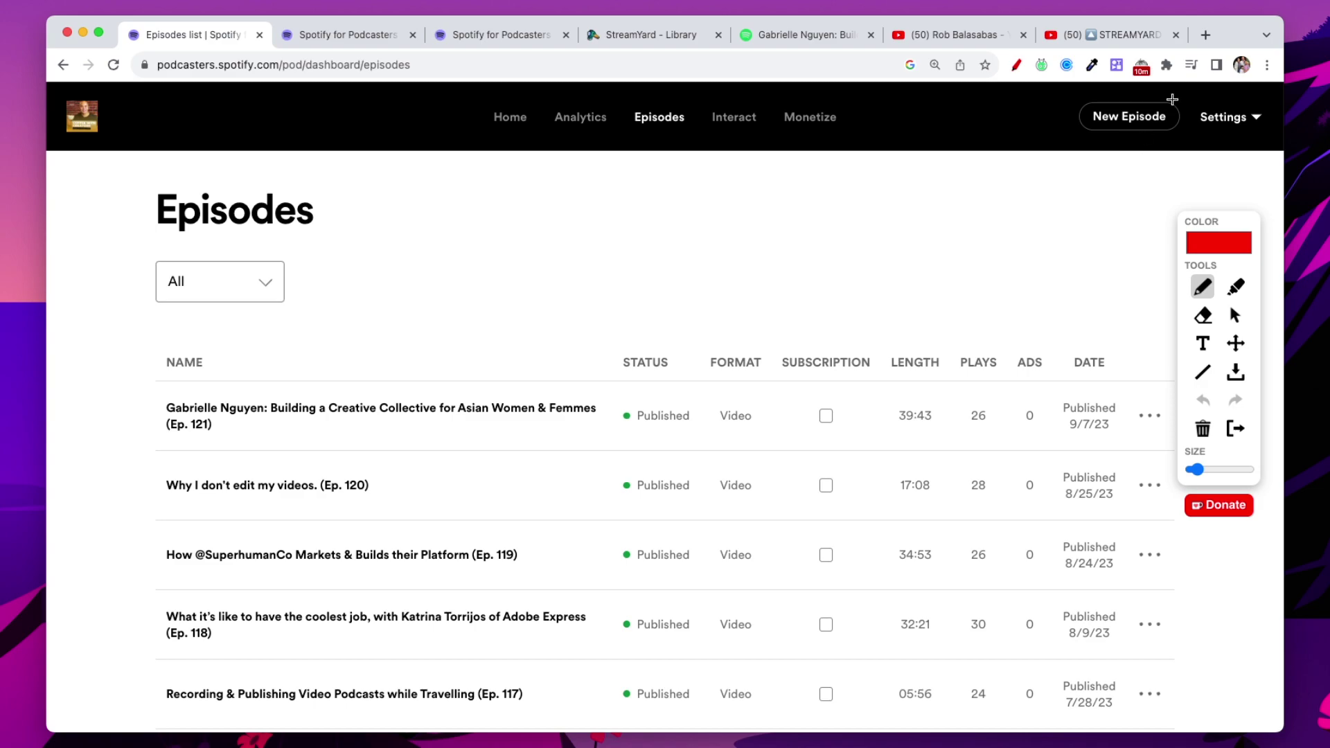
Ring New Episode in red and draw an arrow pointing at it, then clear the markup
mouse_move(1173, 99)
mouse_down()
mouse_move(1075, 94)
mouse_move(1110, 147)
mouse_move(1178, 125)
mouse_up()
mouse_move(1058, 291)
mouse_down()
mouse_move(1073, 185)
mouse_move(1024, 218)
mouse_move(1079, 216)
mouse_up()
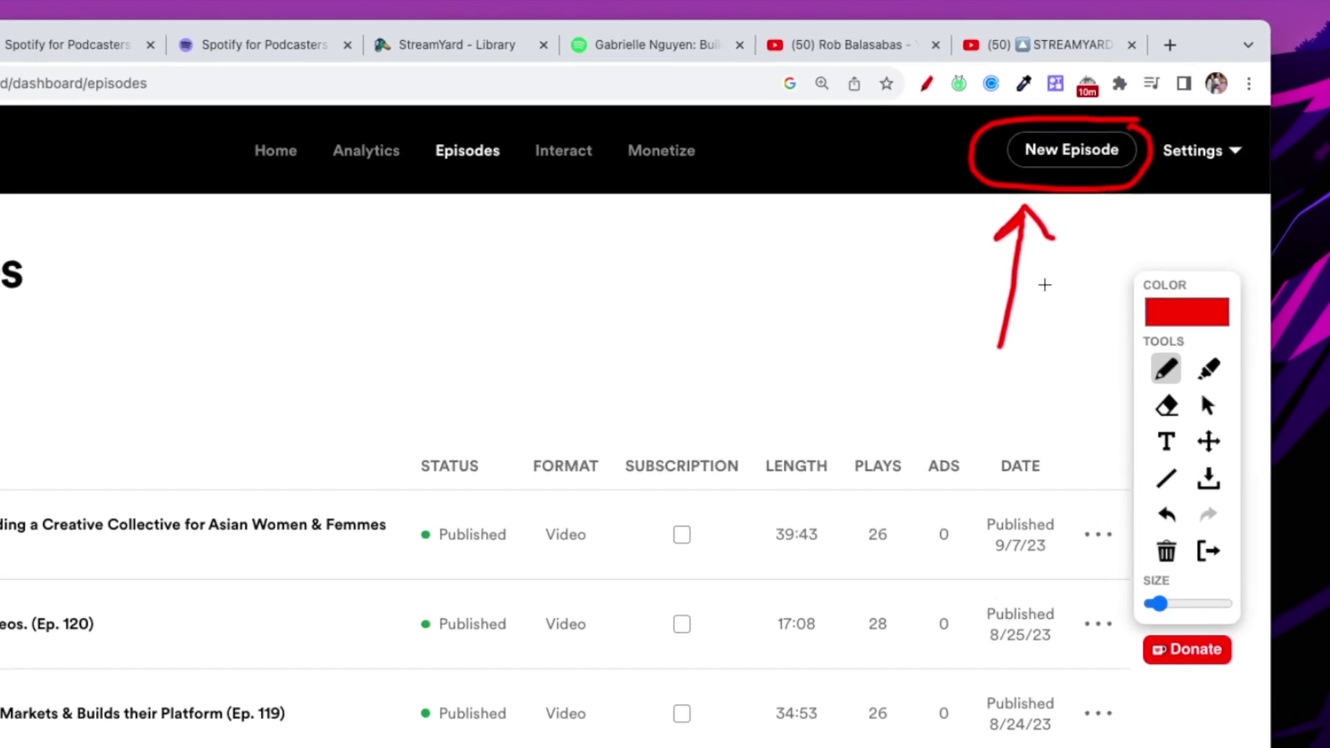
key(Escape)
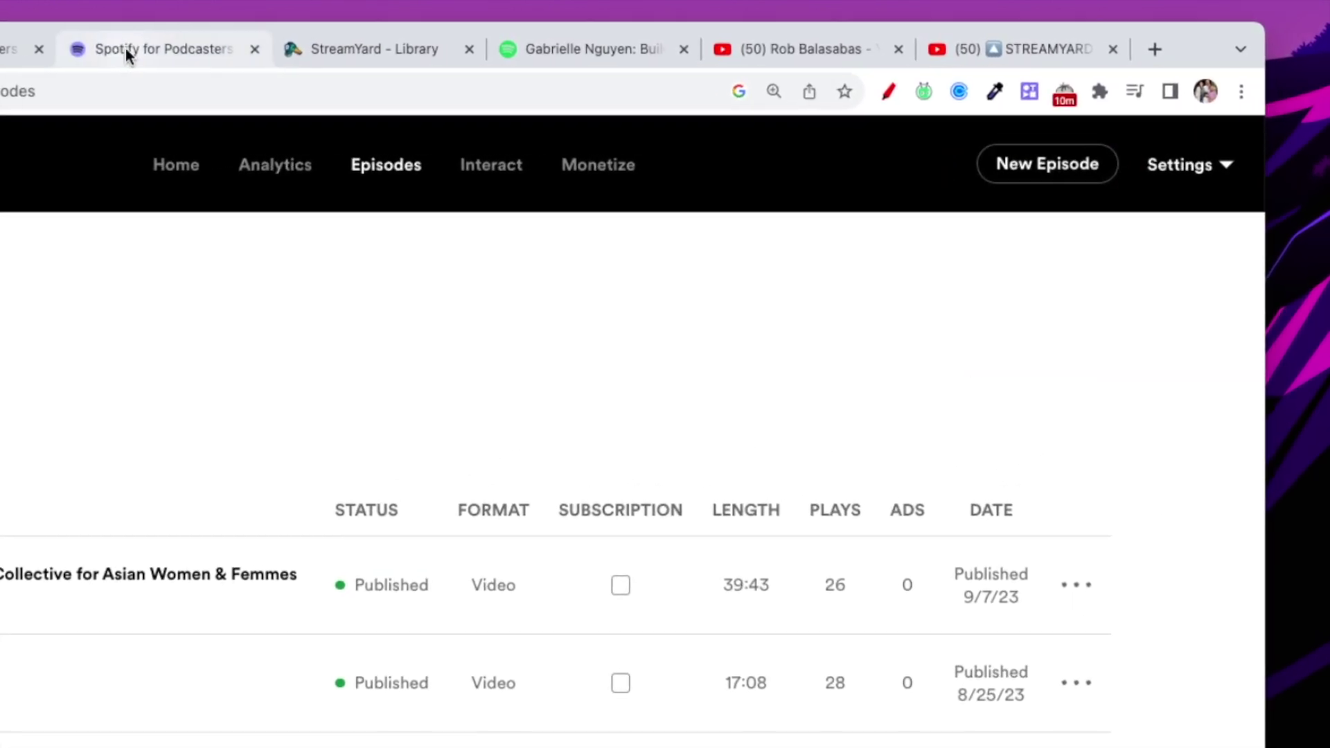
click(208, 45)
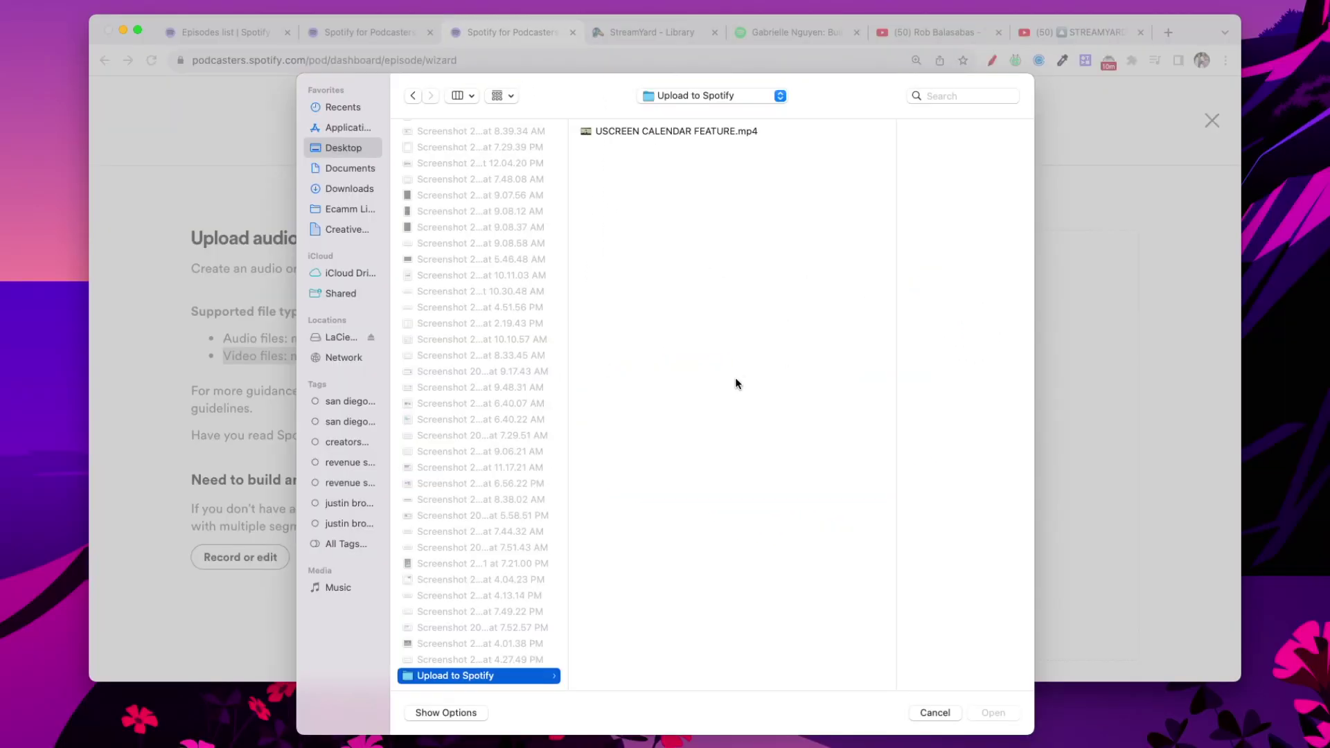
Choose USCREEN CALENDAR FEATURE.mp4 from the Upload to Spotify folder as the episode video
click(637, 132)
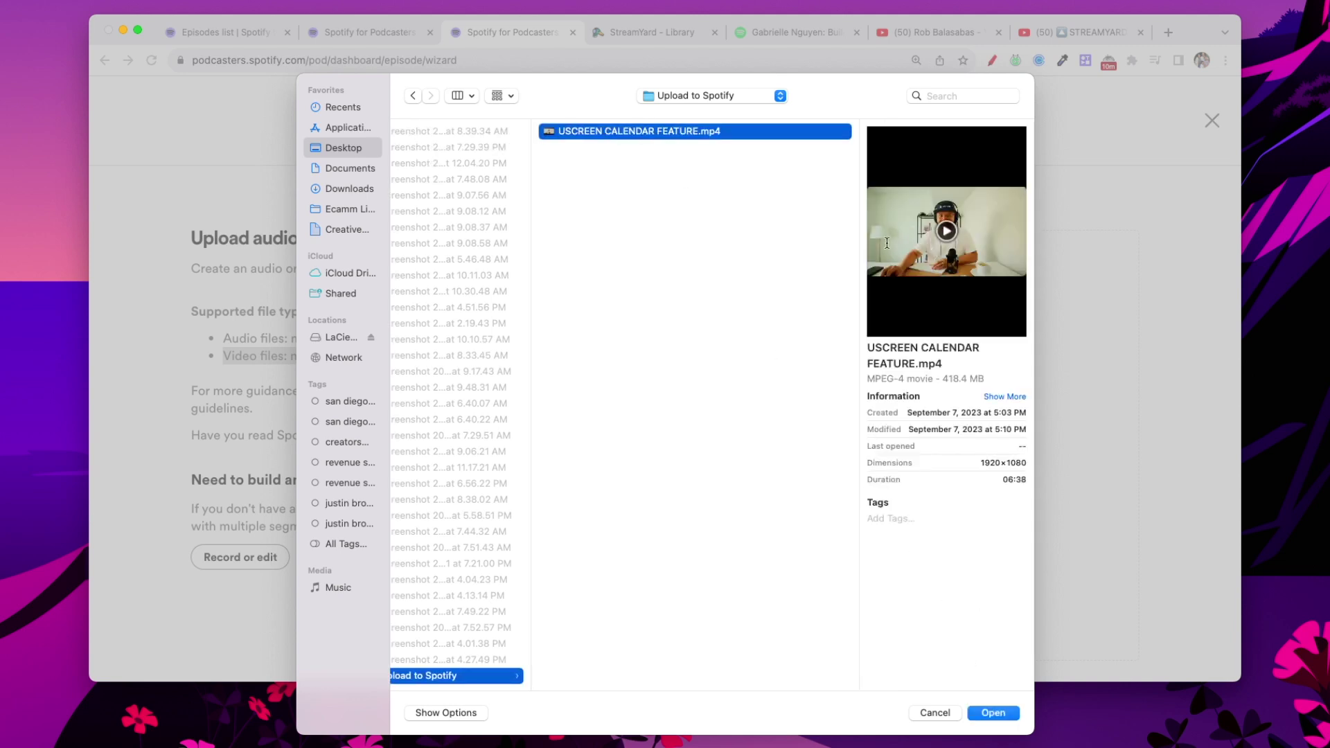
drag(860, 249, 777, 258)
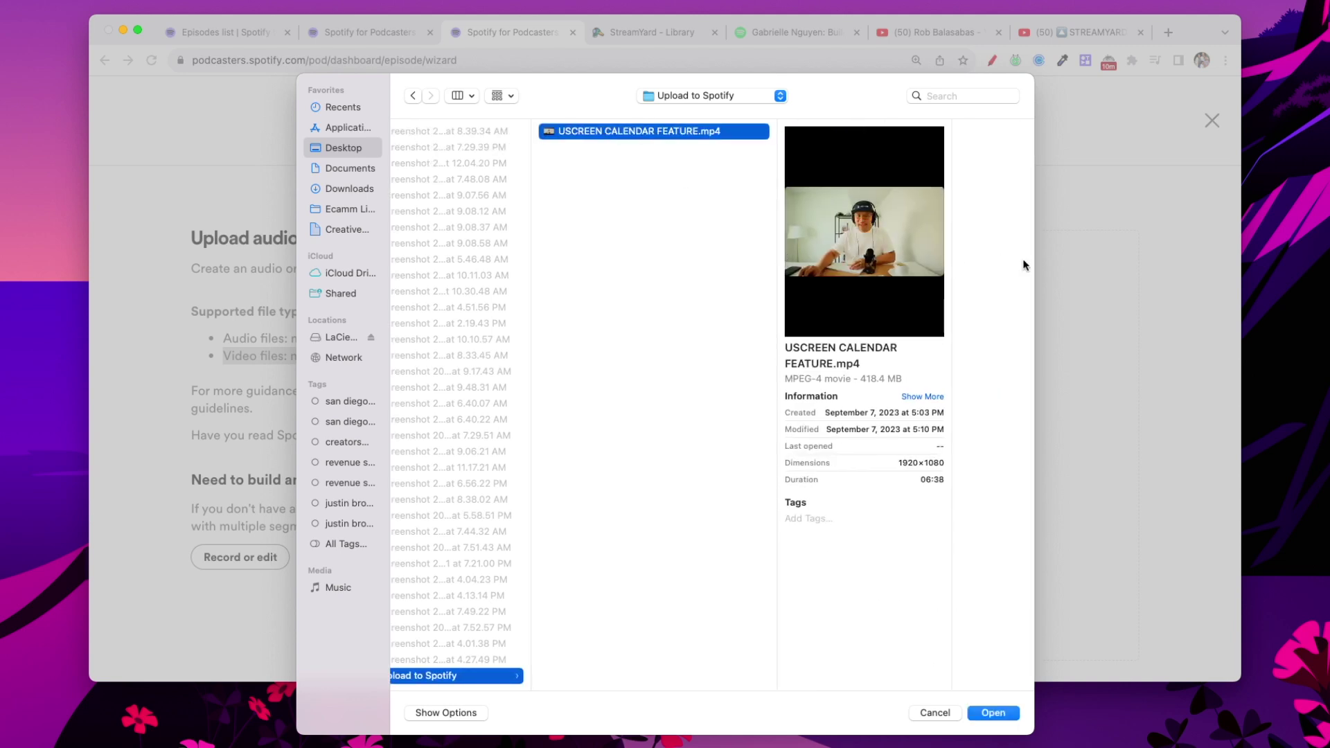
drag(1032, 263, 1216, 265)
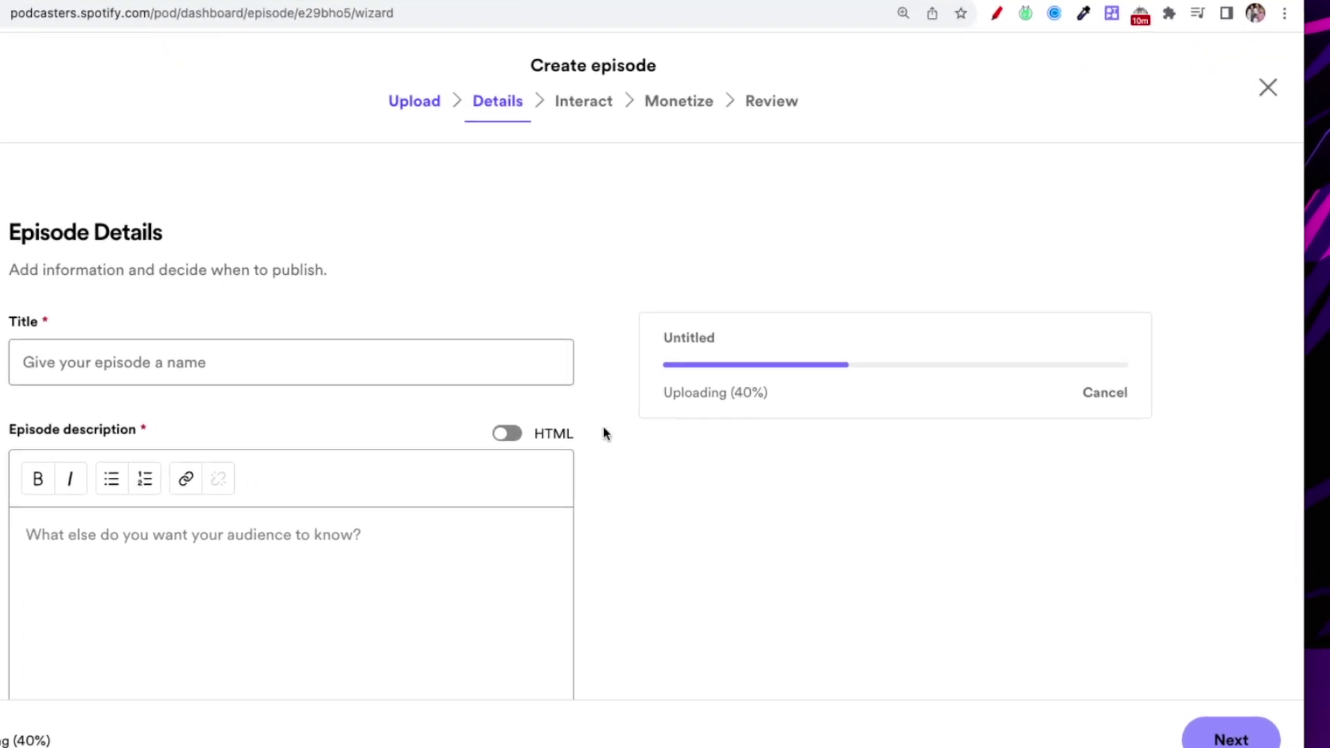
Title the episode 'Uscreen Calendar Feature TUTORIAL (Ep. 122)' and paste the sponsor links text into the description
click(132, 361)
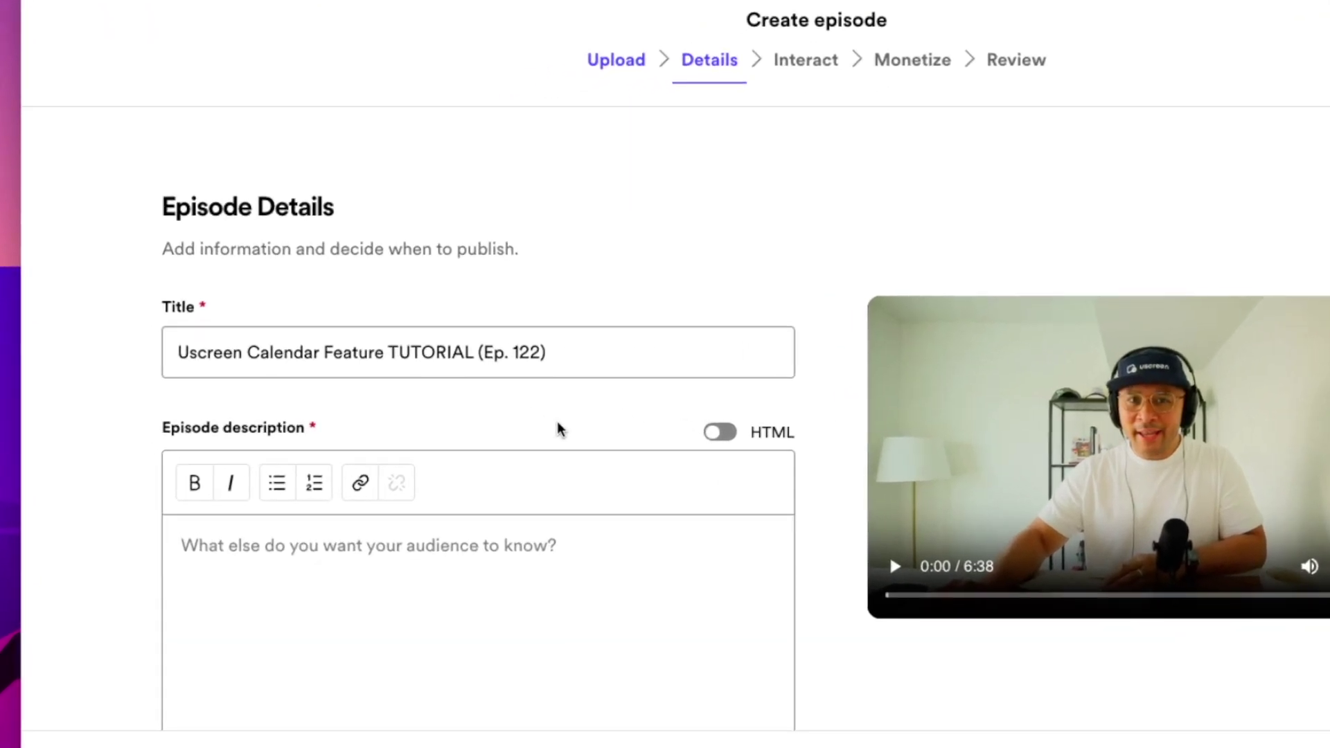
click(356, 565)
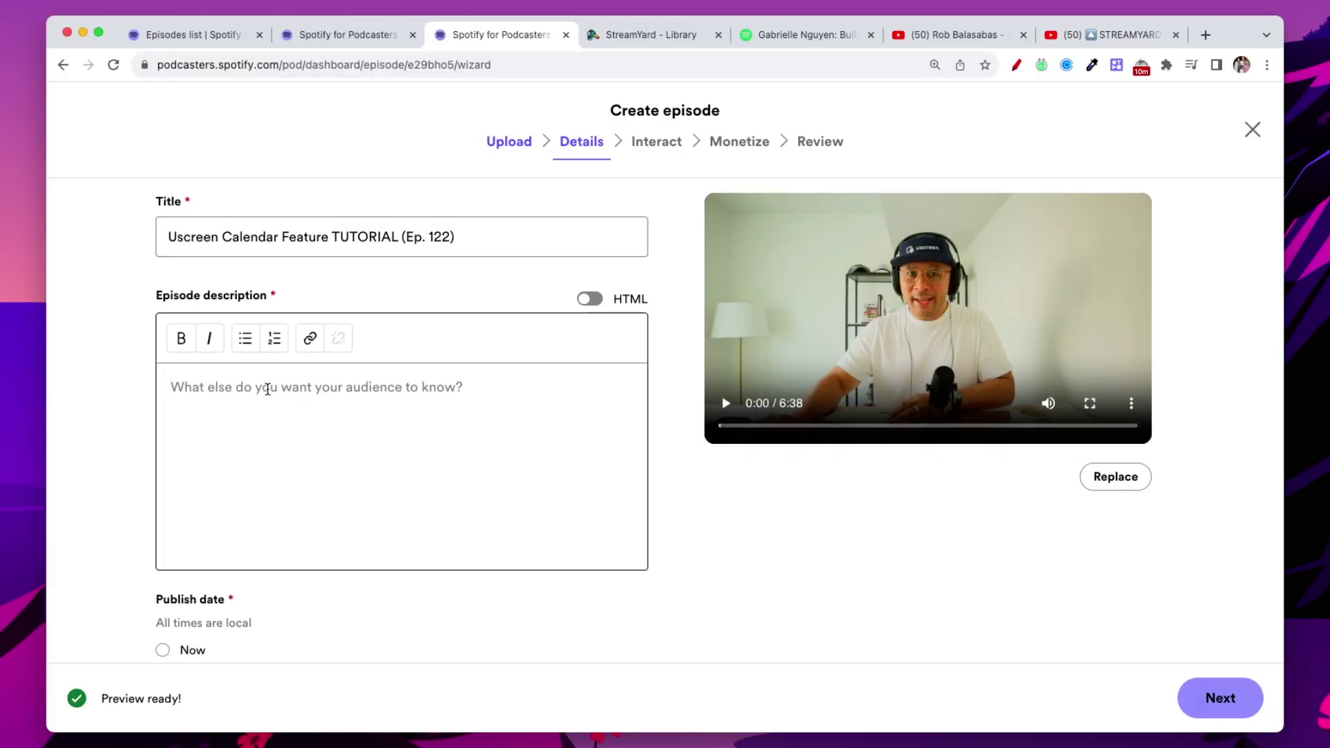
key(super+v)
Review the pasted sponsor, free trial and free guide links from the top of the description
key(super+Up)
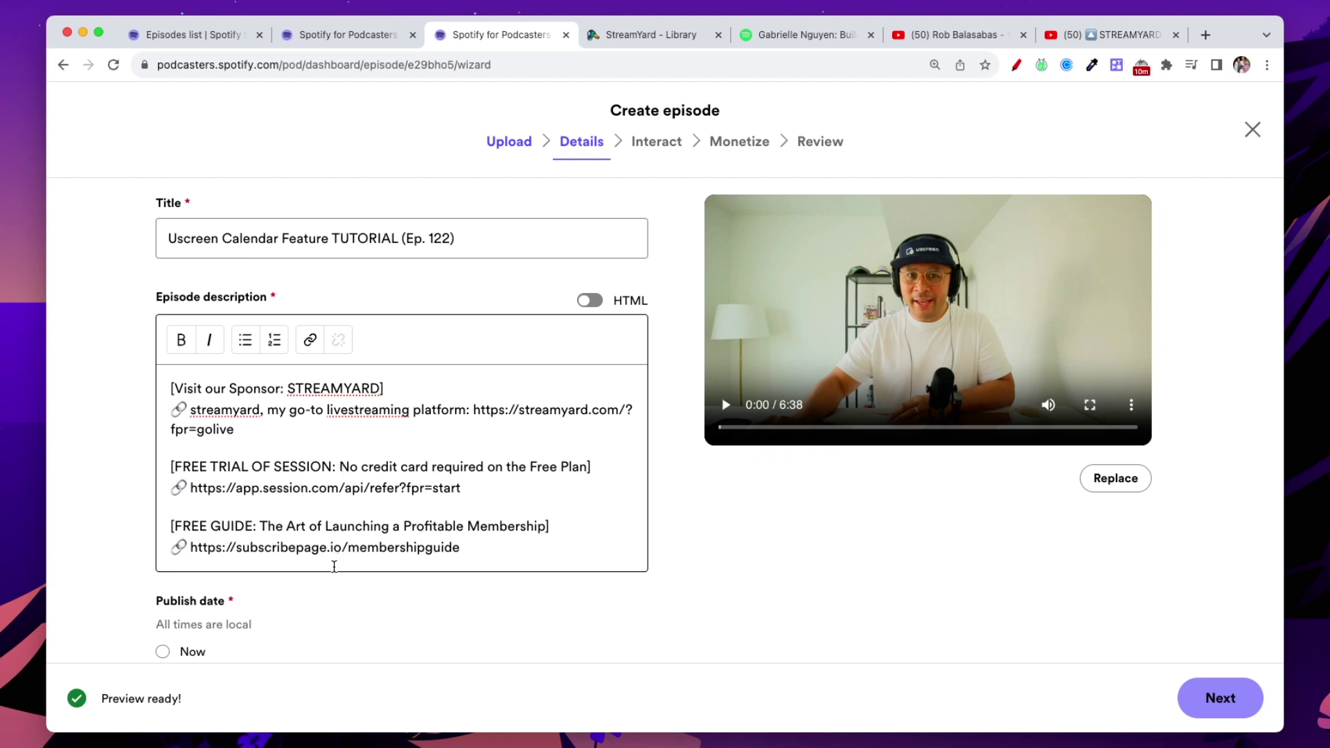
scroll(334, 566, down, 15)
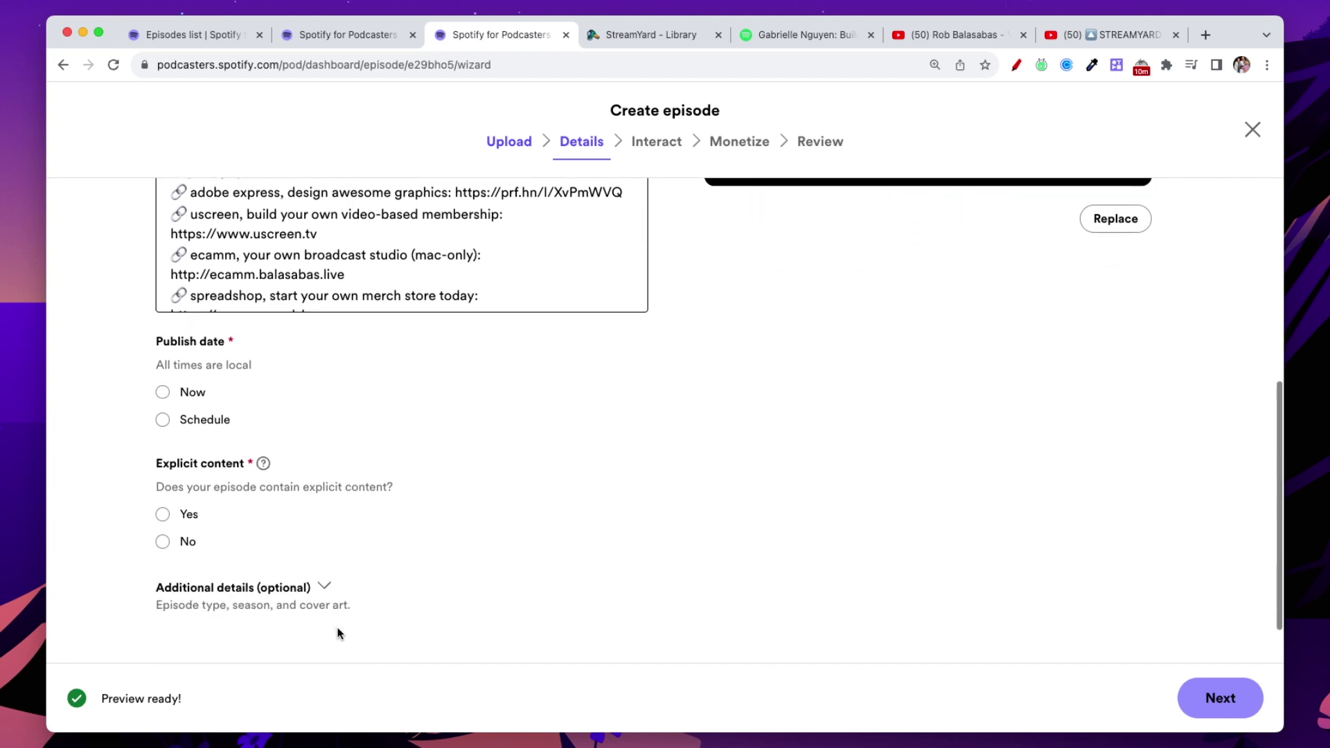
Set the publish date to Now and answer No for explicit content
scroll(338, 632, down, 1)
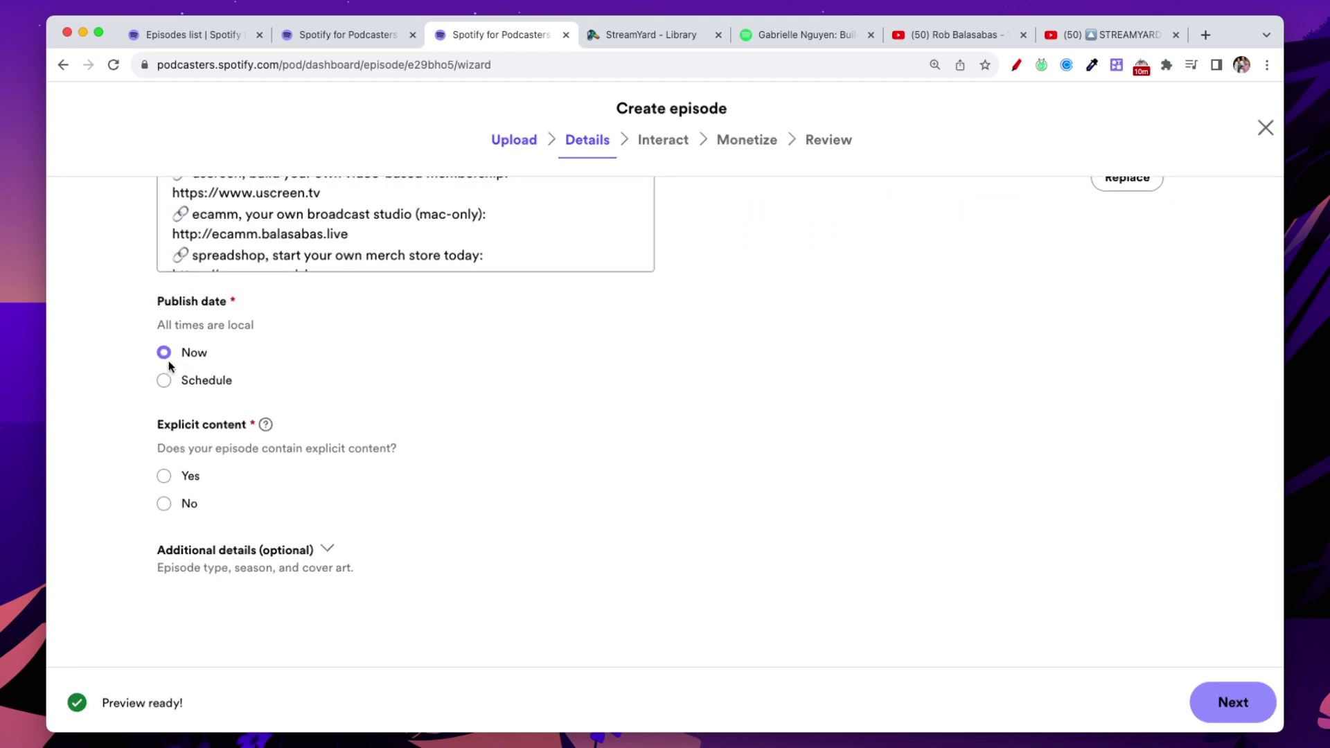
scroll(478, 497, up, 5)
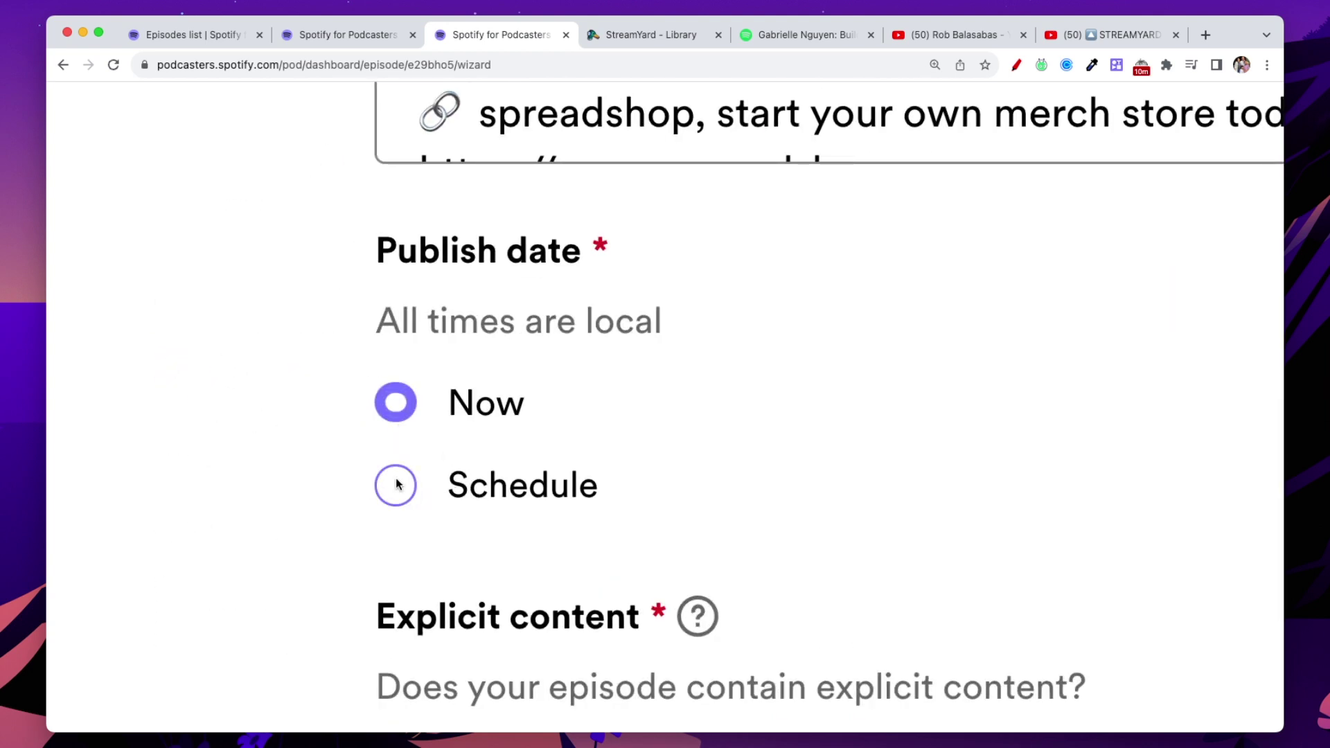
scroll(423, 475, down, 1)
click(381, 438)
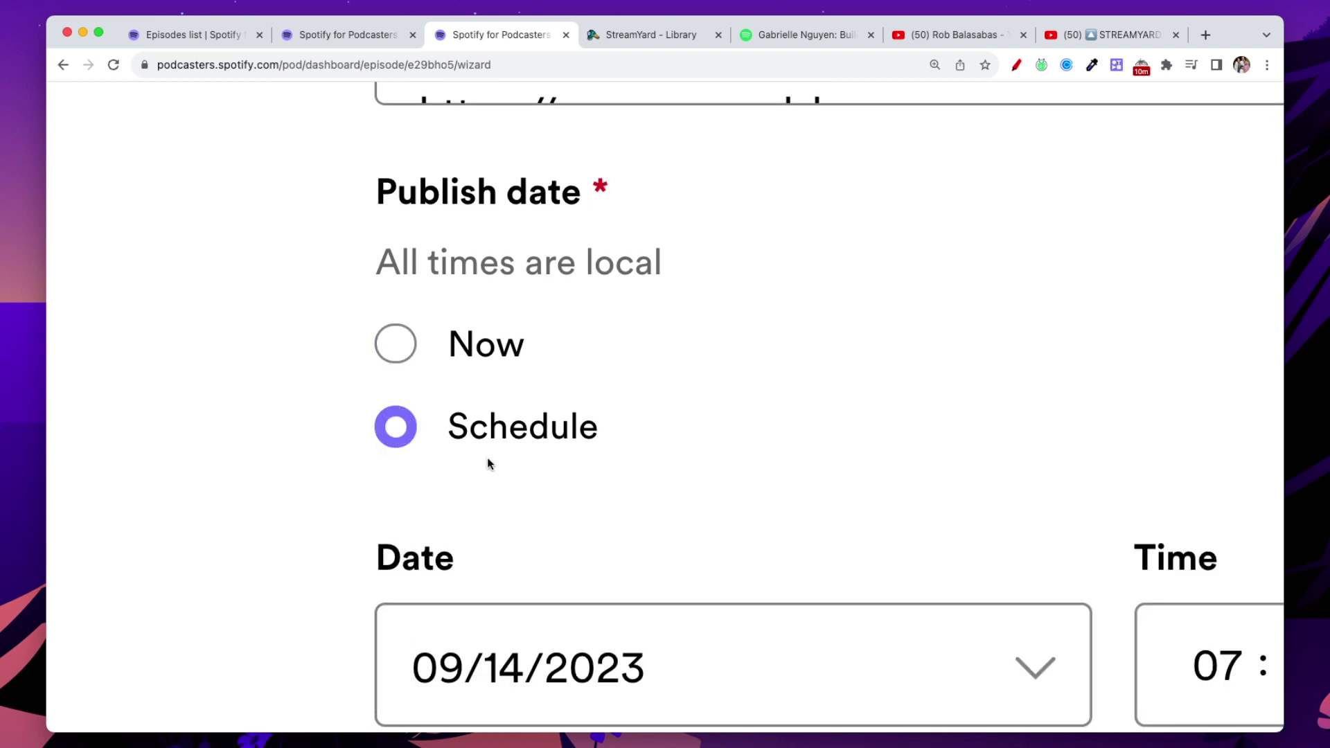
scroll(496, 465, down, 5)
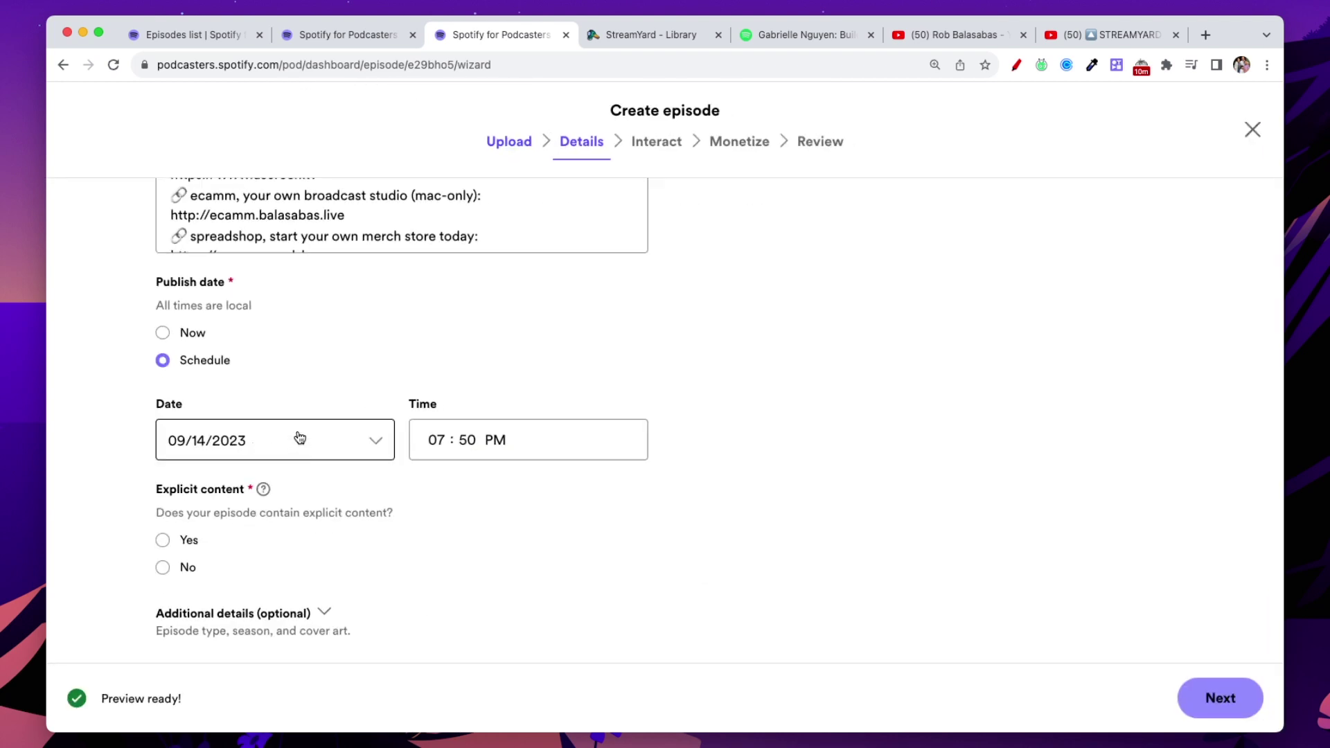
scroll(297, 406, down, 1)
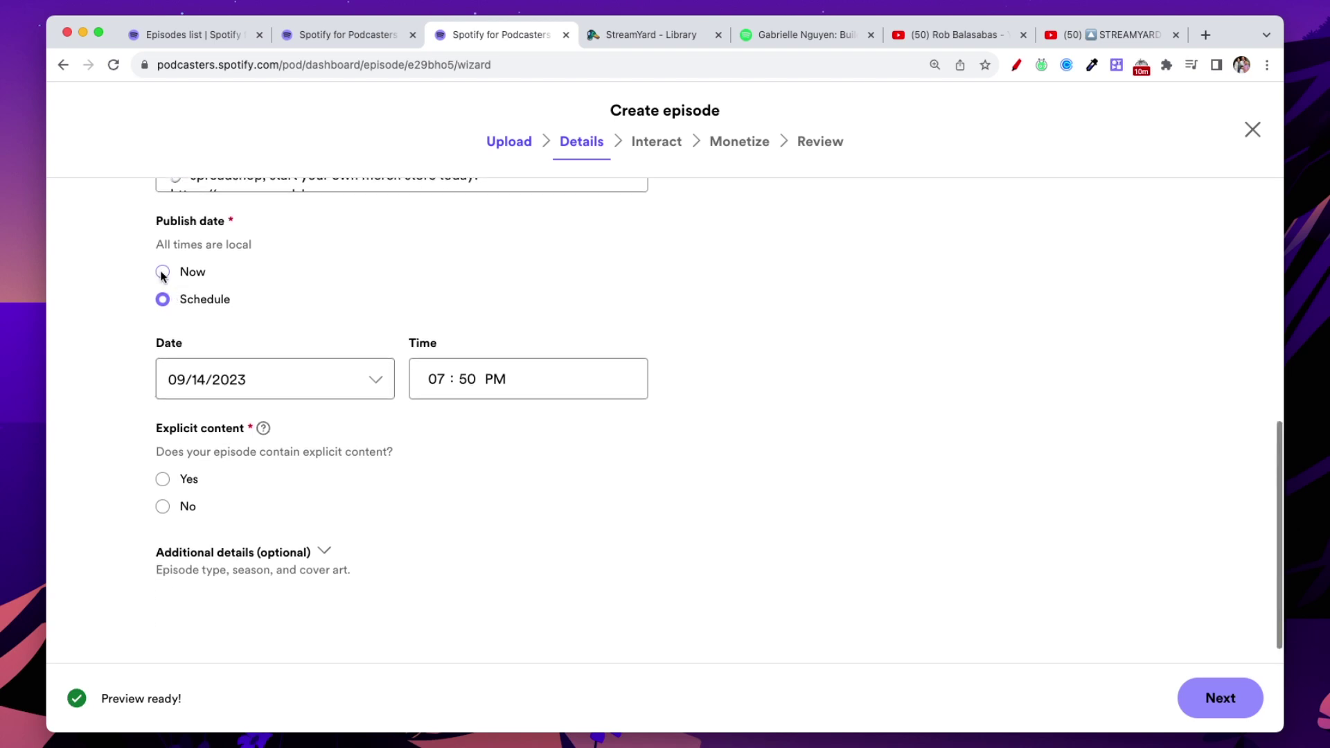
click(162, 273)
scroll(195, 460, up, 1)
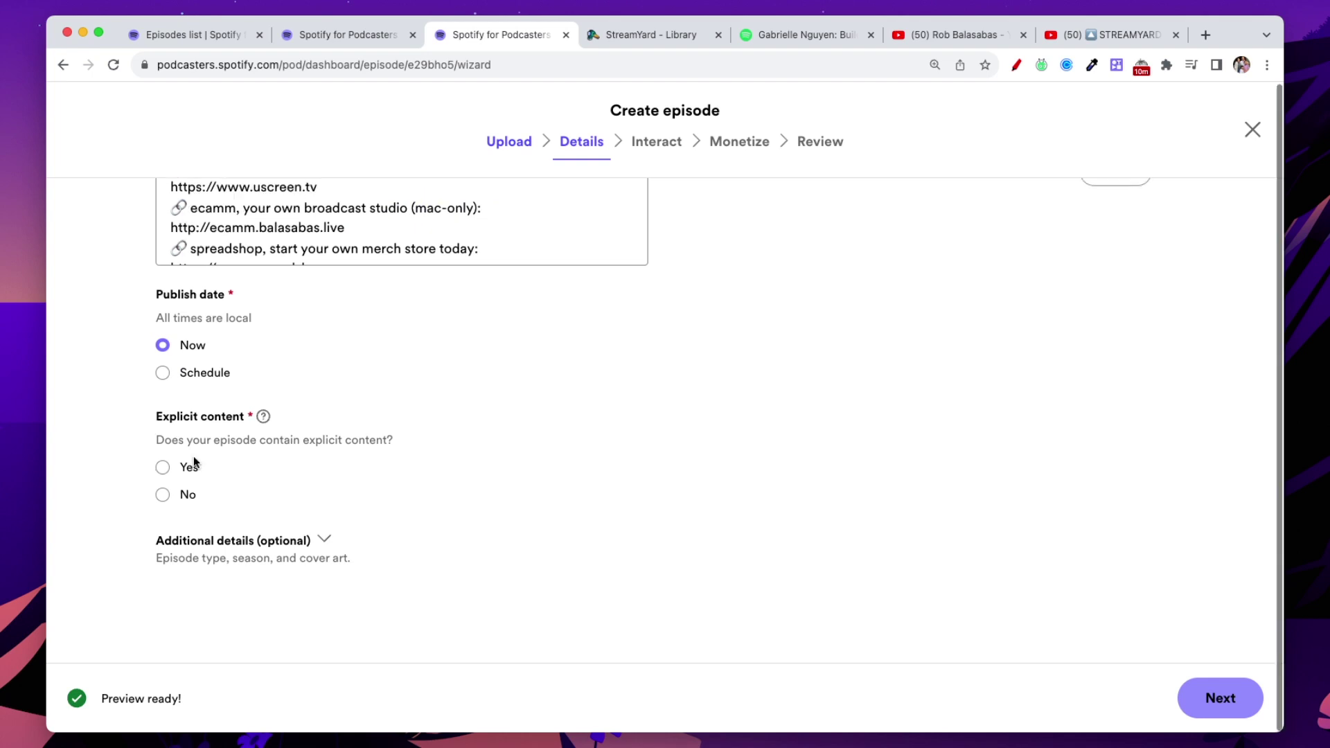
scroll(191, 441, up, 5)
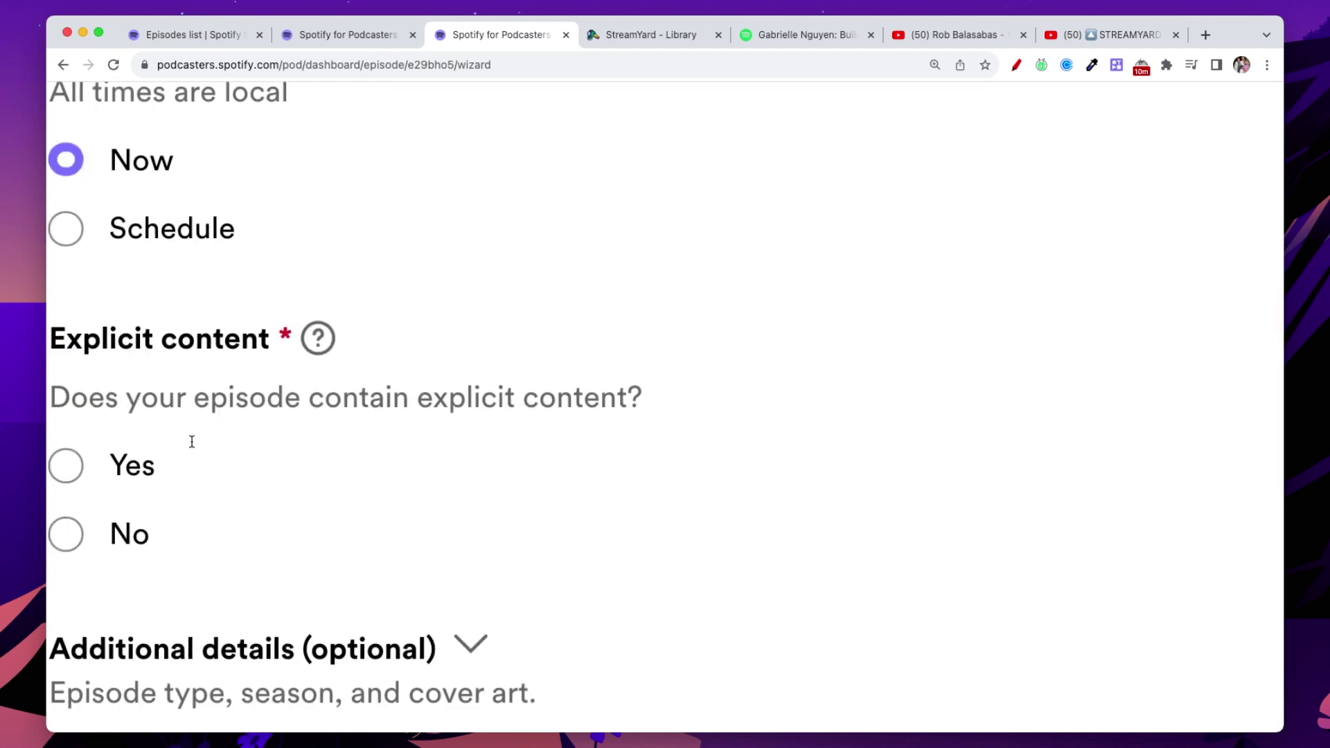
scroll(213, 451, left, 2)
scroll(213, 451, down, 1)
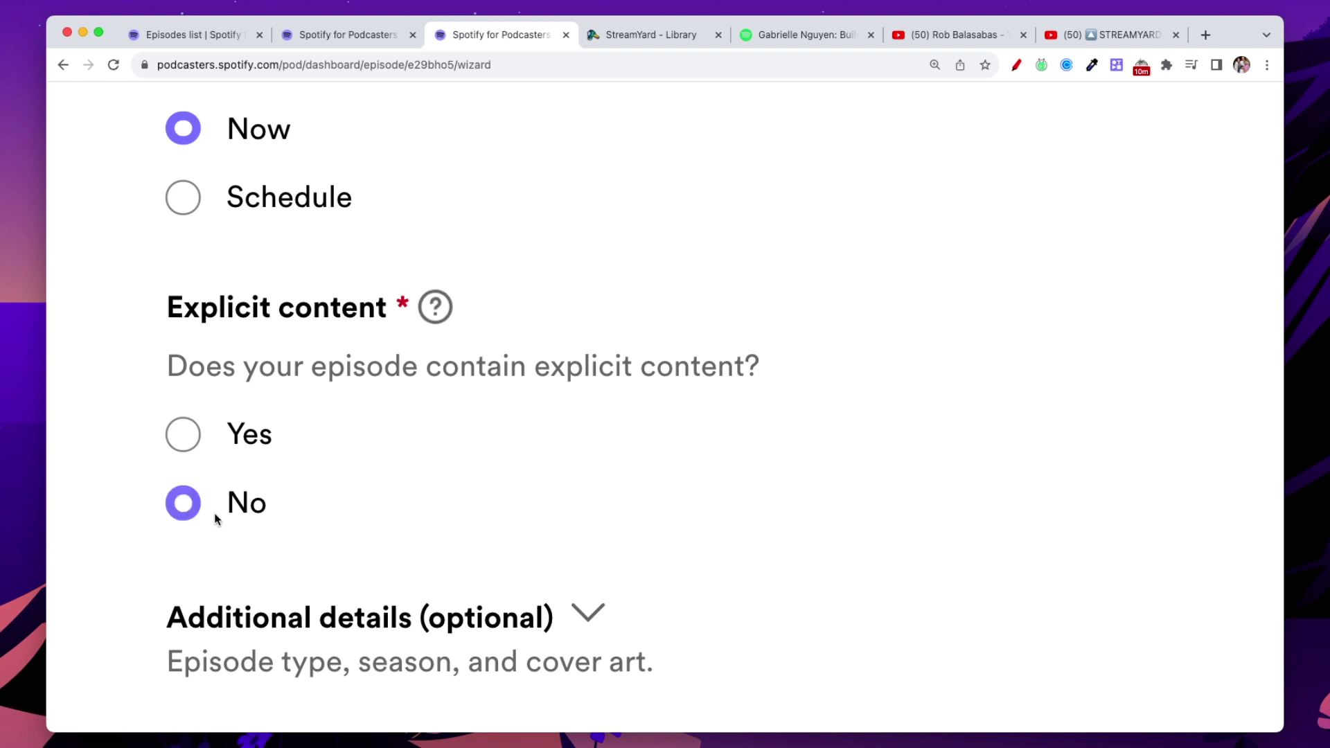
scroll(376, 506, down, 5)
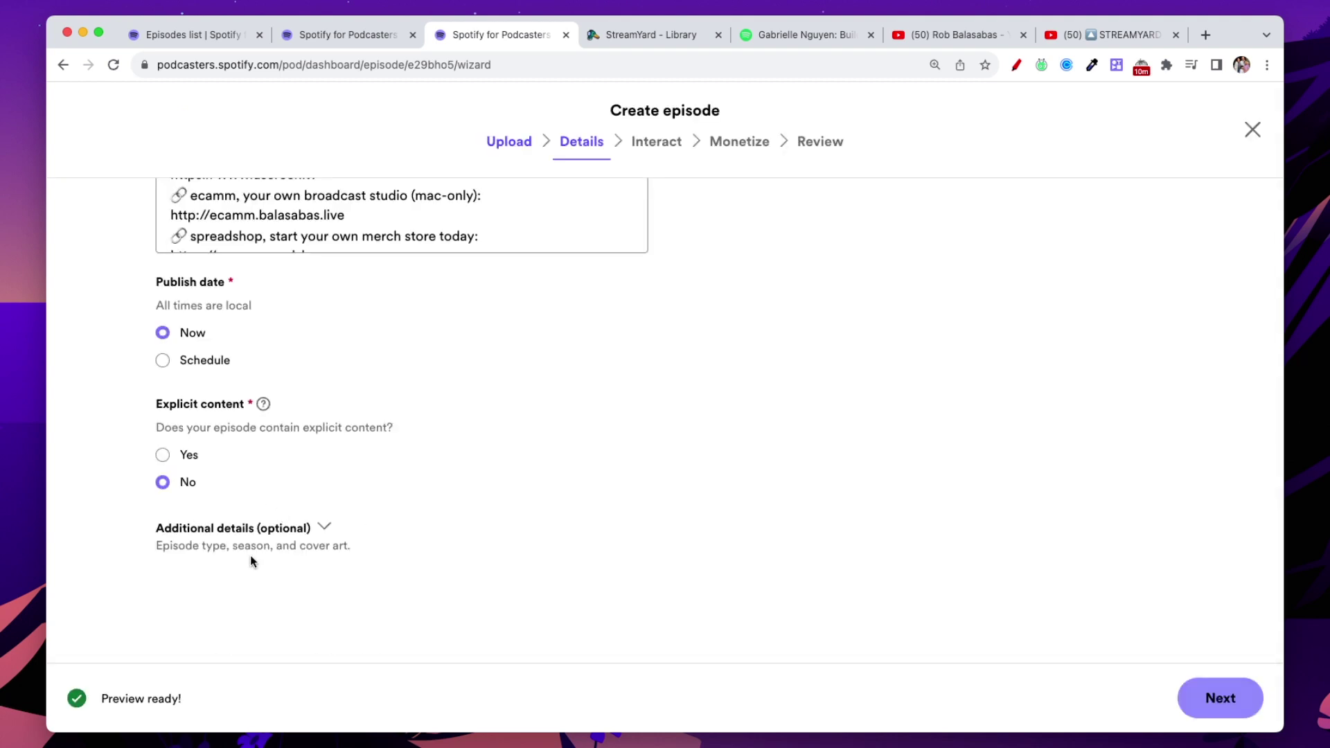
Expand Additional details, keep episode type Full, and zoom in on the season fields
click(325, 530)
scroll(355, 550, down, 3)
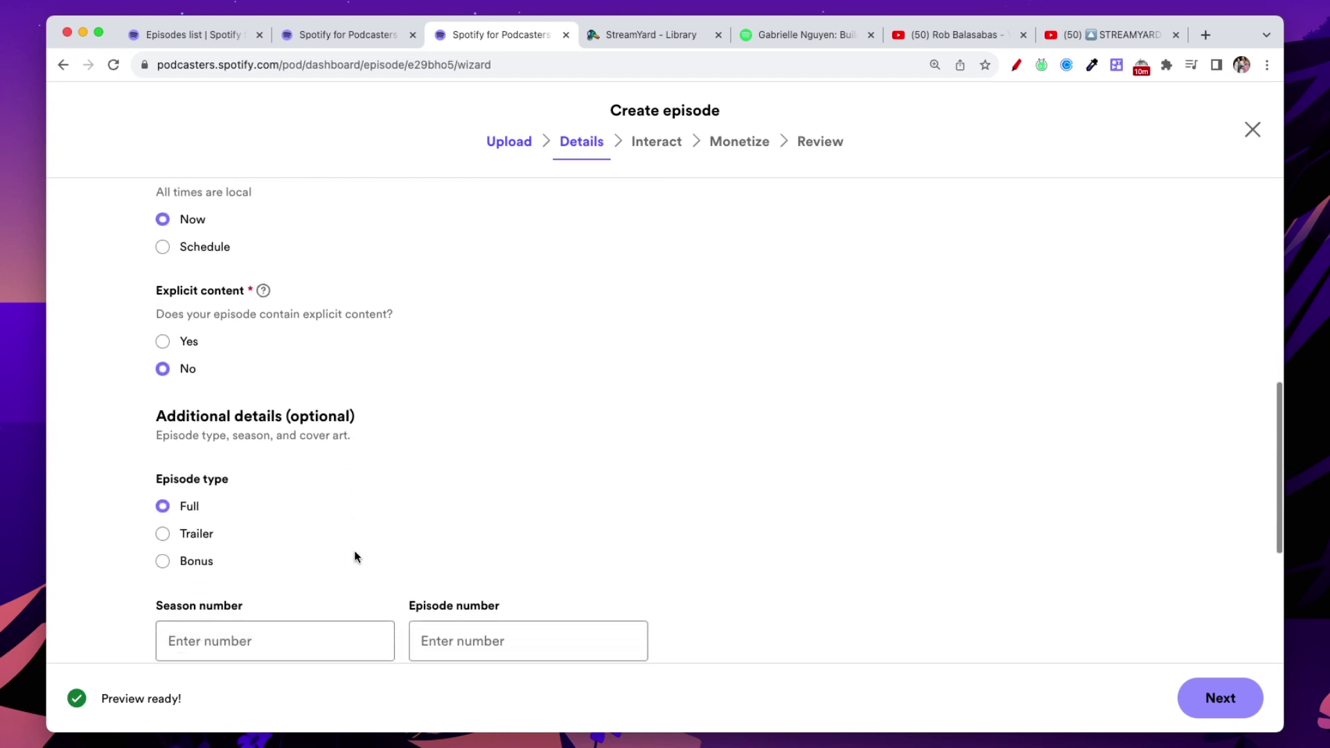
drag(156, 232, 216, 236)
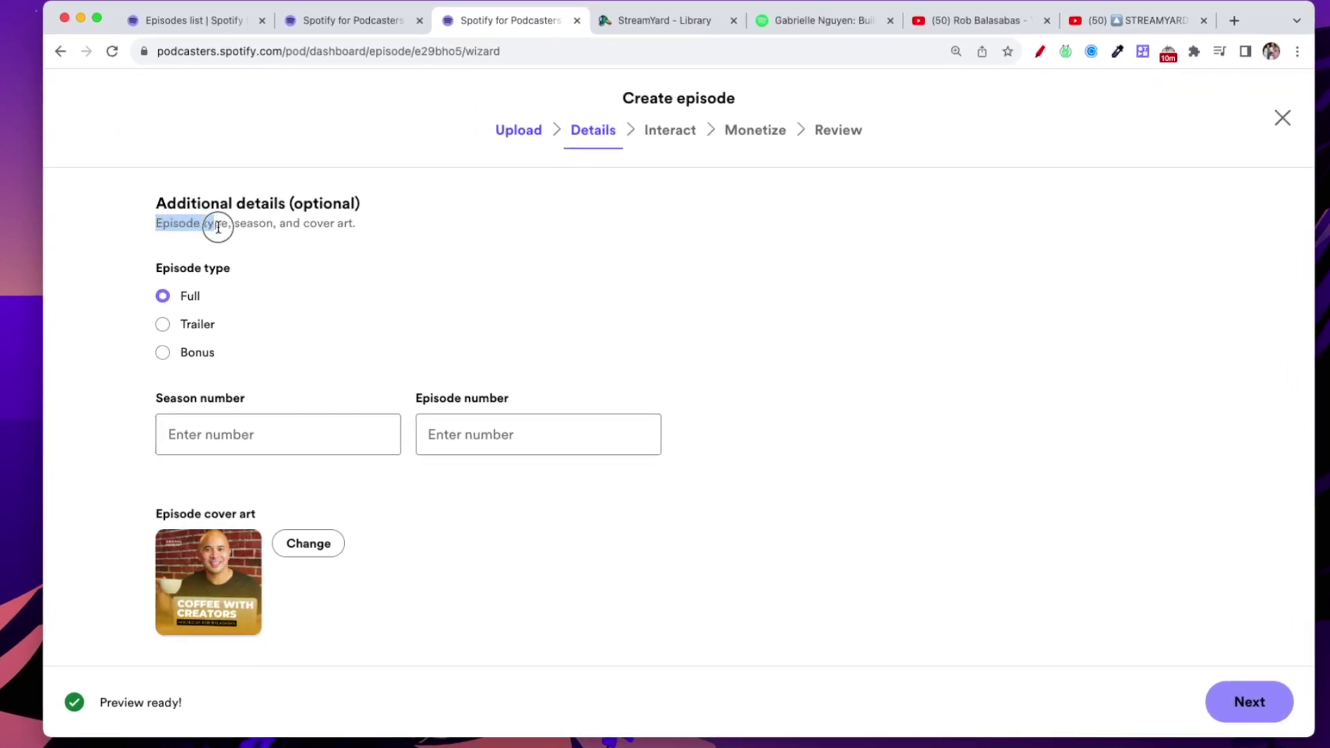
double_click(255, 224)
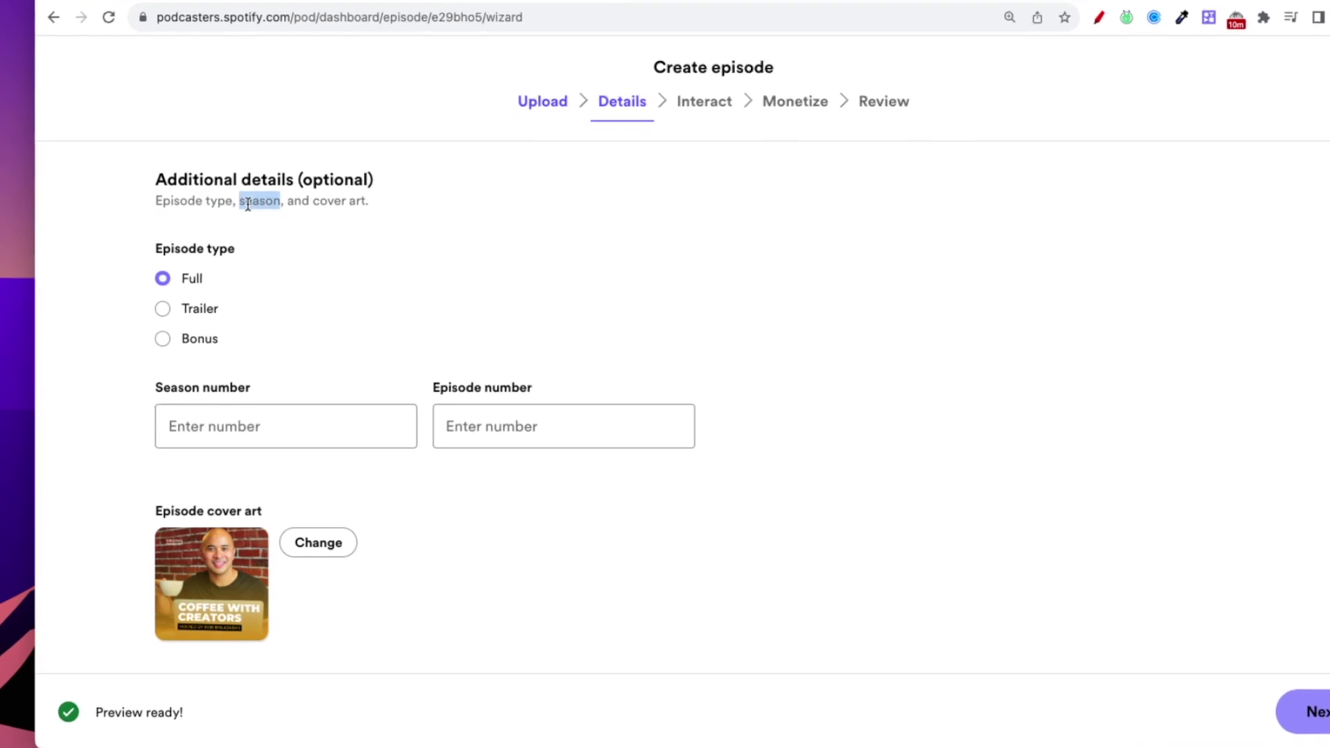
click(371, 195)
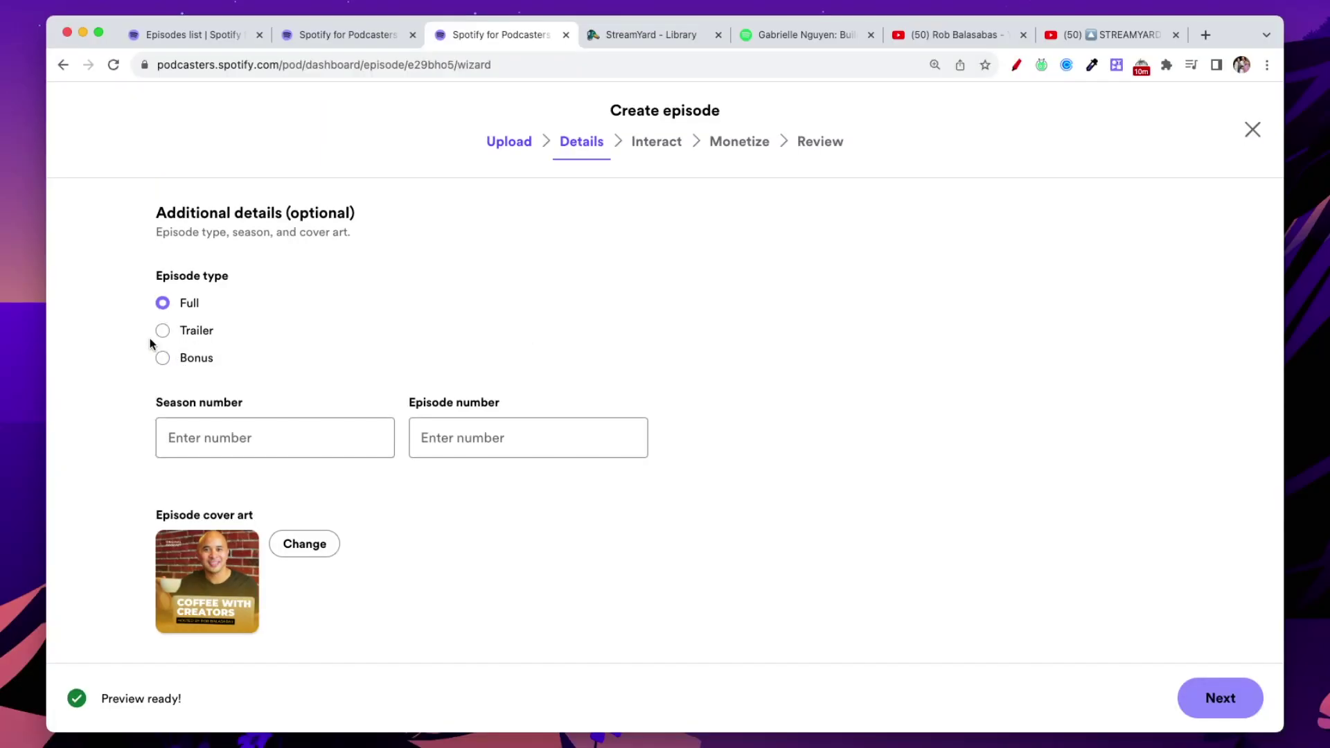
key(super+equal)
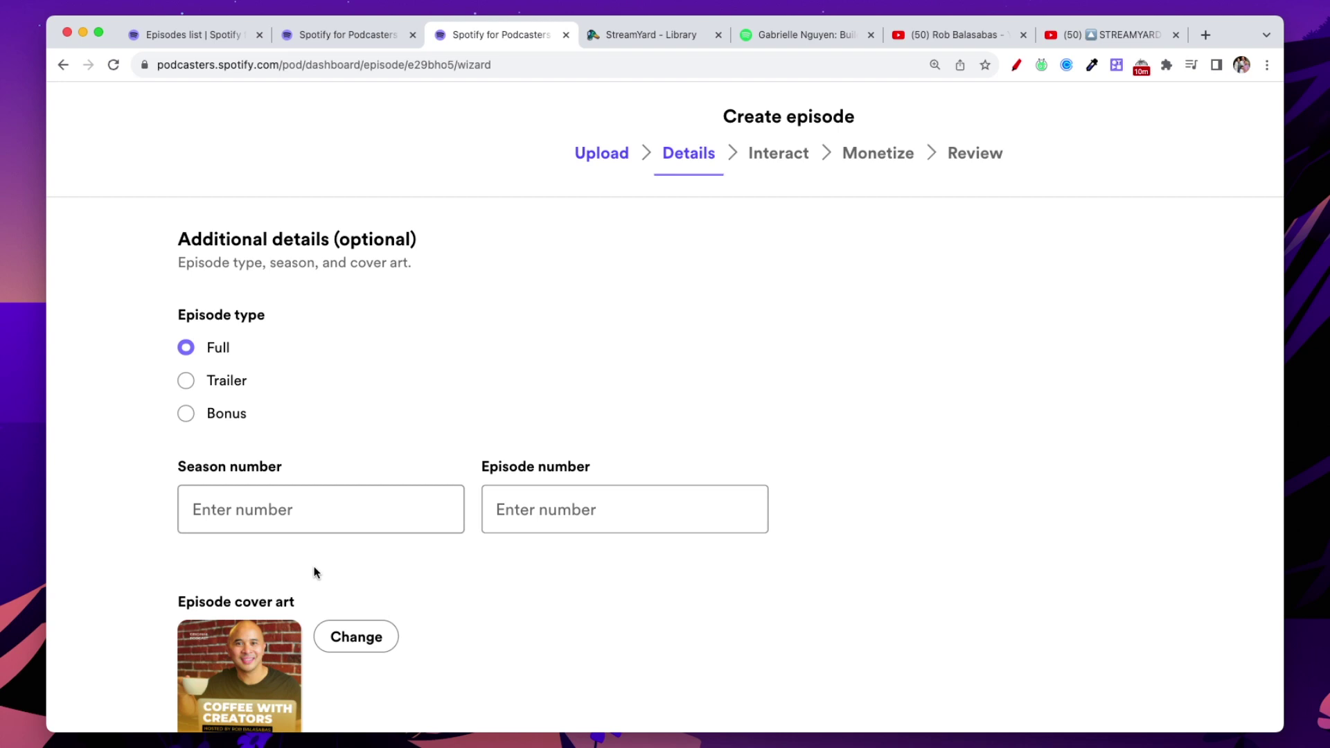
scroll(314, 547, down, 2)
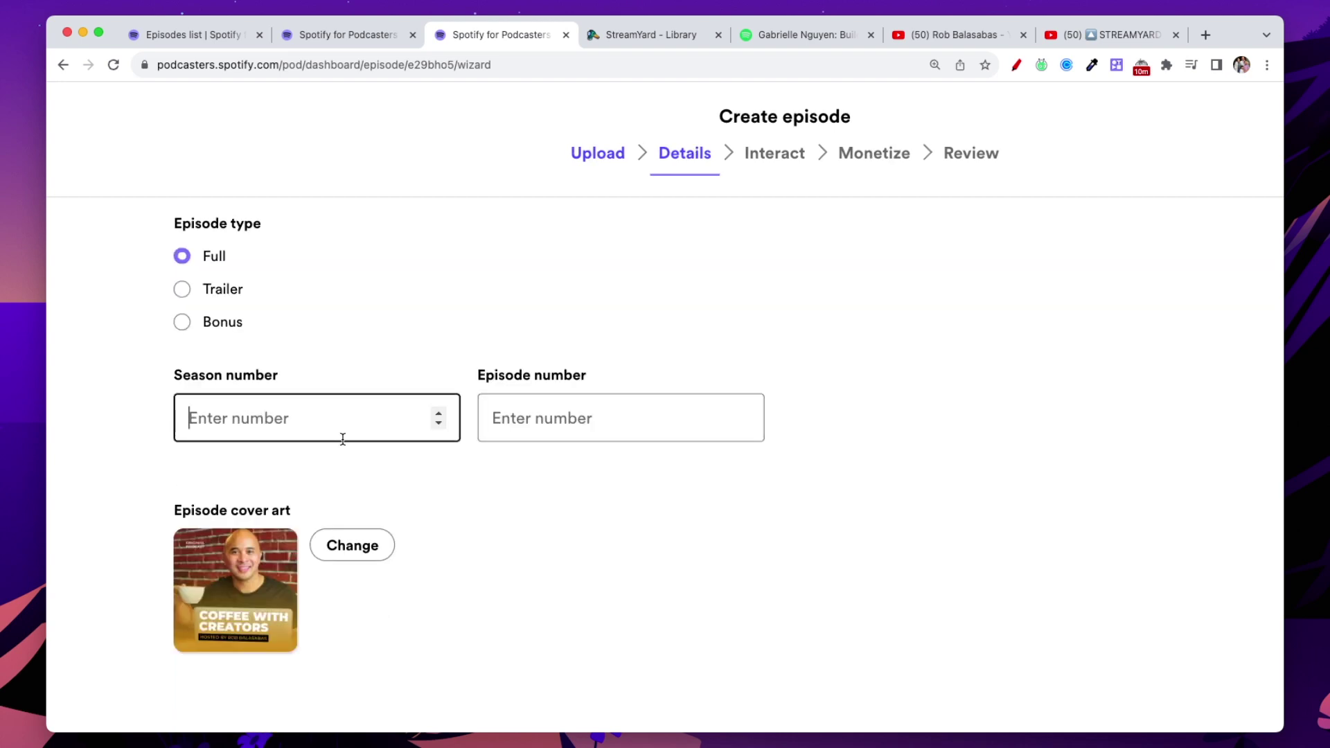
Enter season number 2 and episode number 122
text(2)
scroll(609, 362, down, 1)
click(538, 367)
text(122)
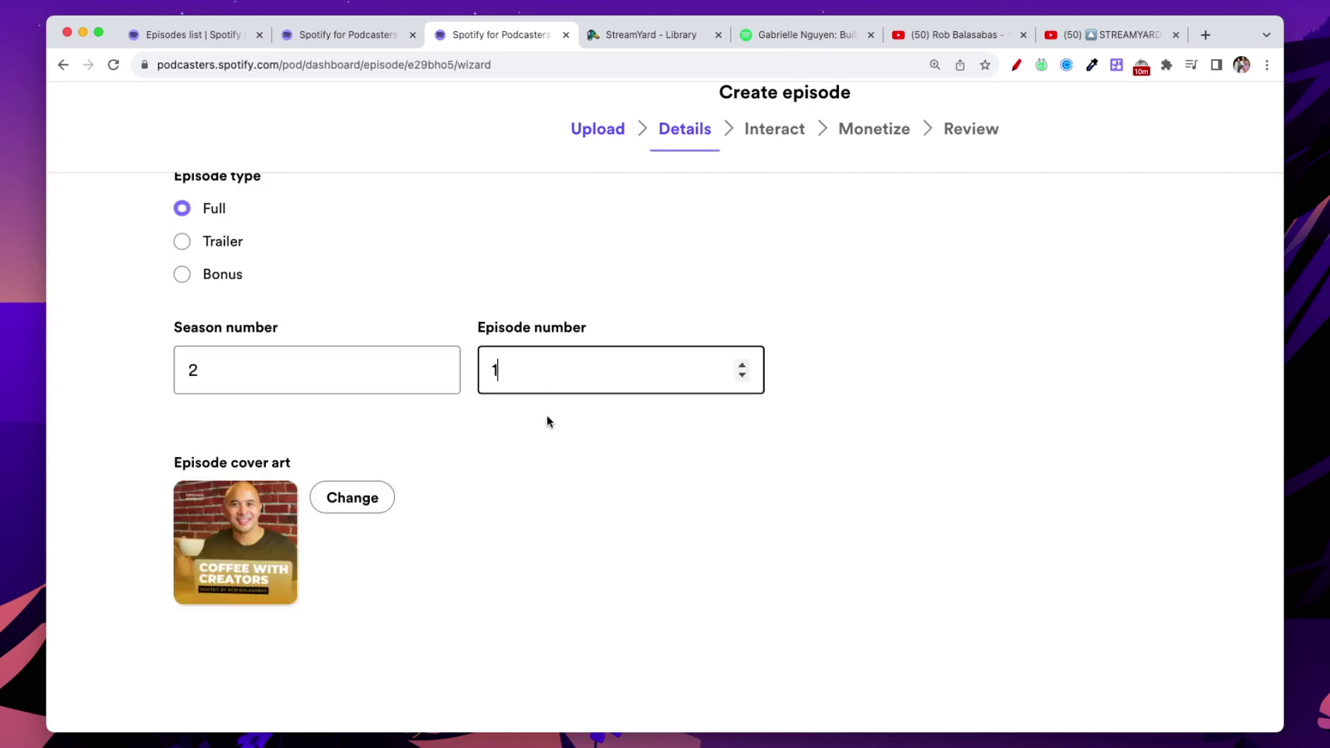
click(483, 484)
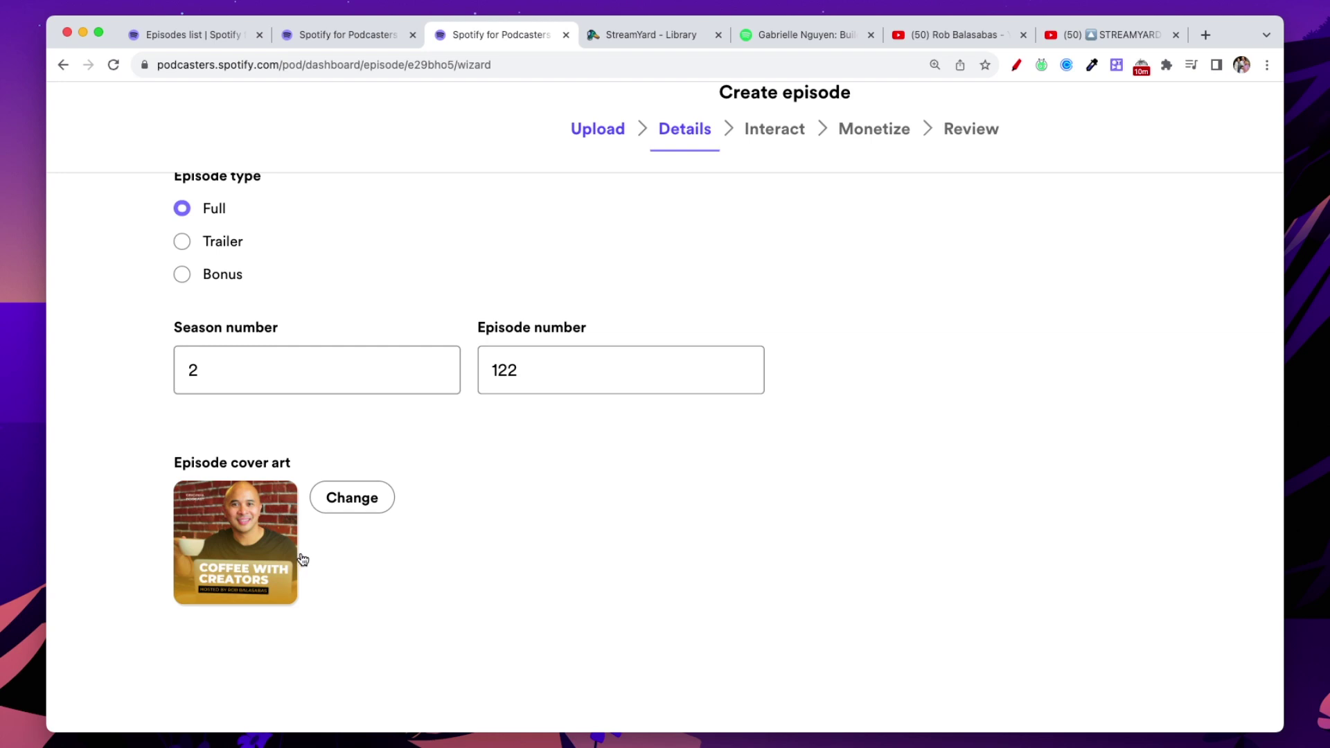
click(356, 505)
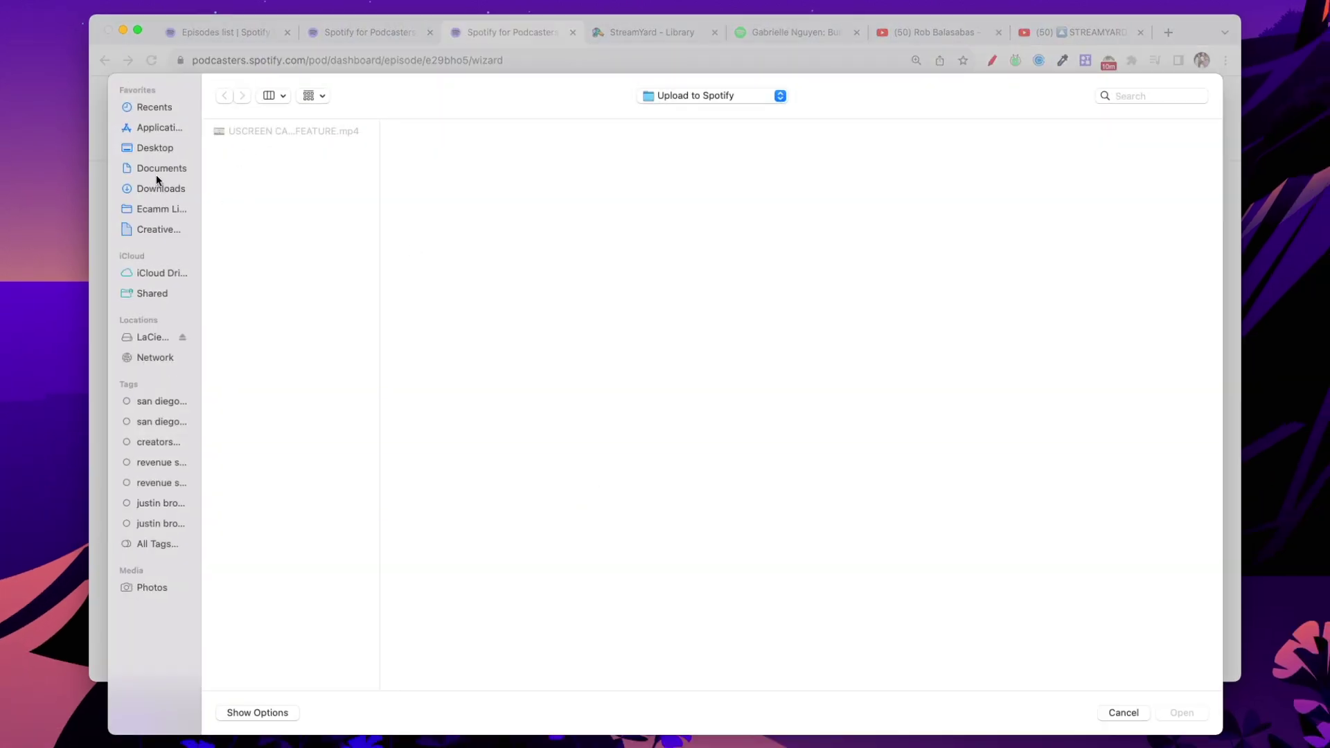
click(1129, 712)
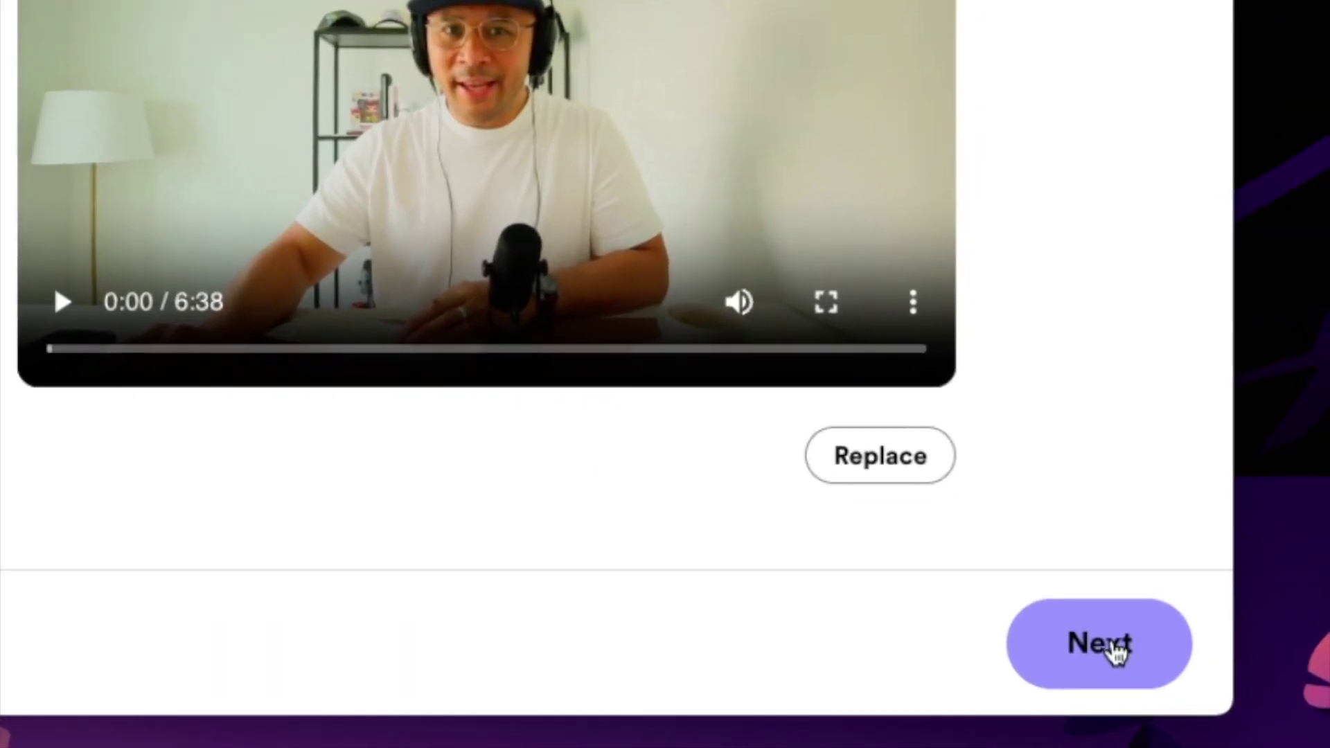
Advance to the episode's Interact step
click(1196, 687)
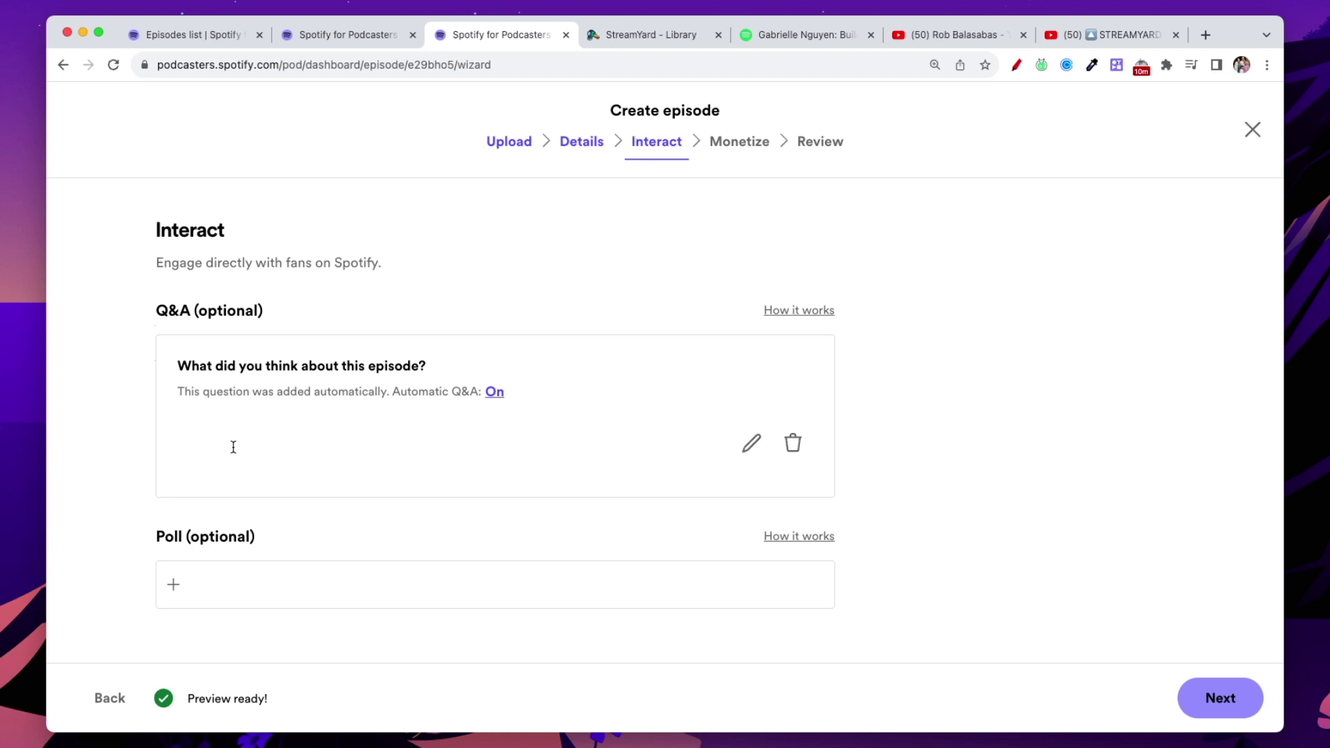
scroll(234, 446, down, 1)
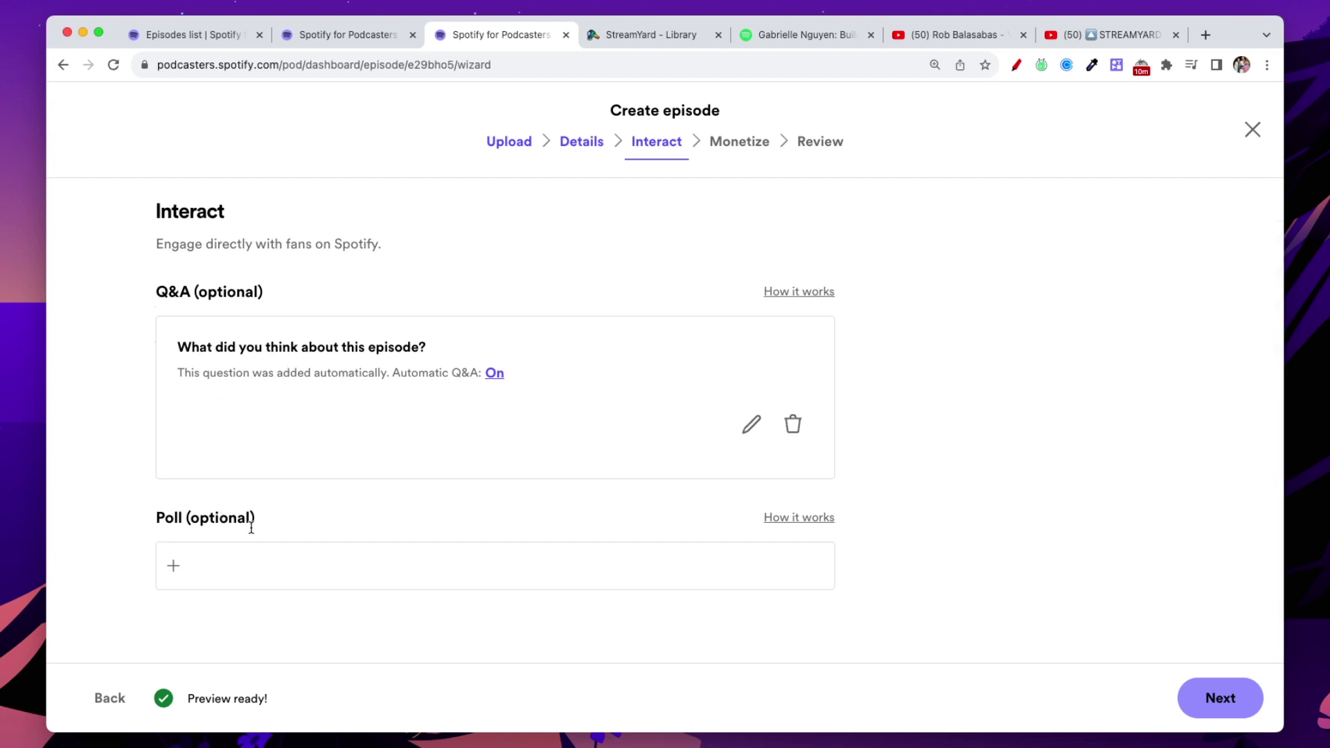
scroll(859, 644, up, 1)
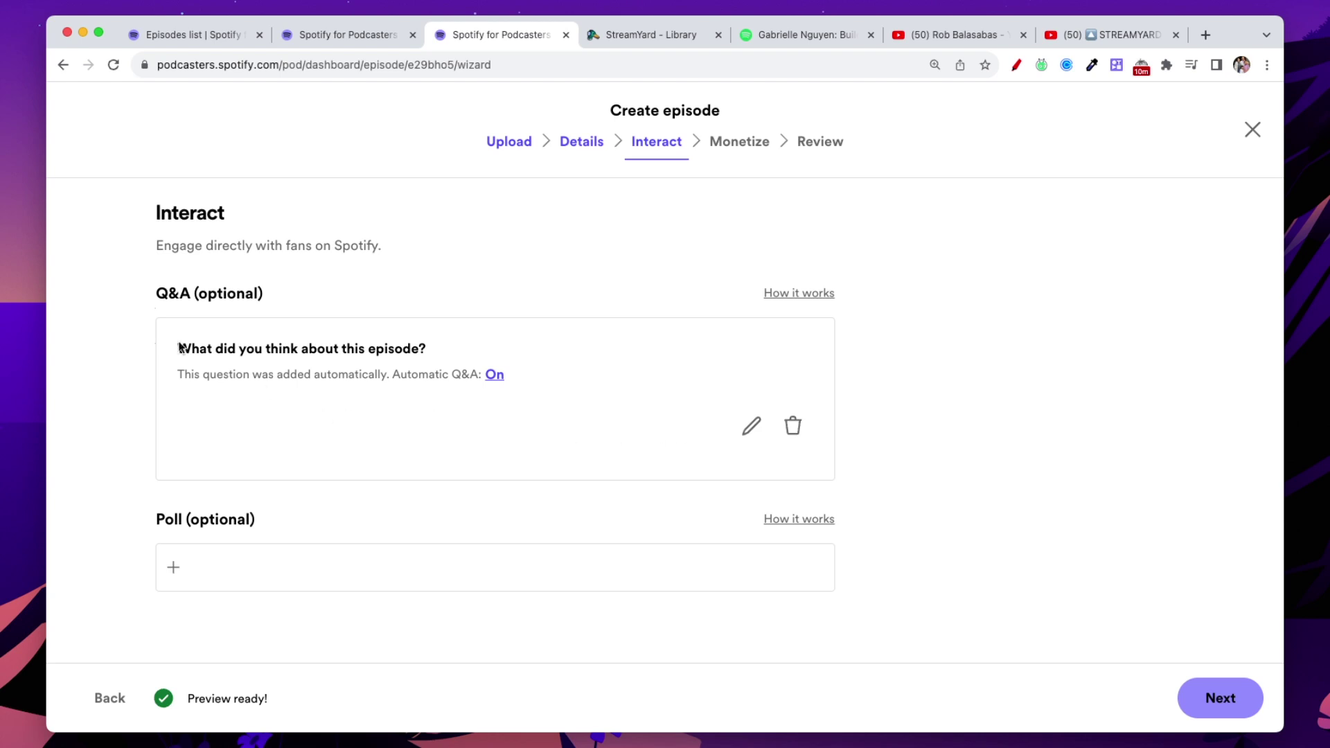
scroll(642, 460, up, 1)
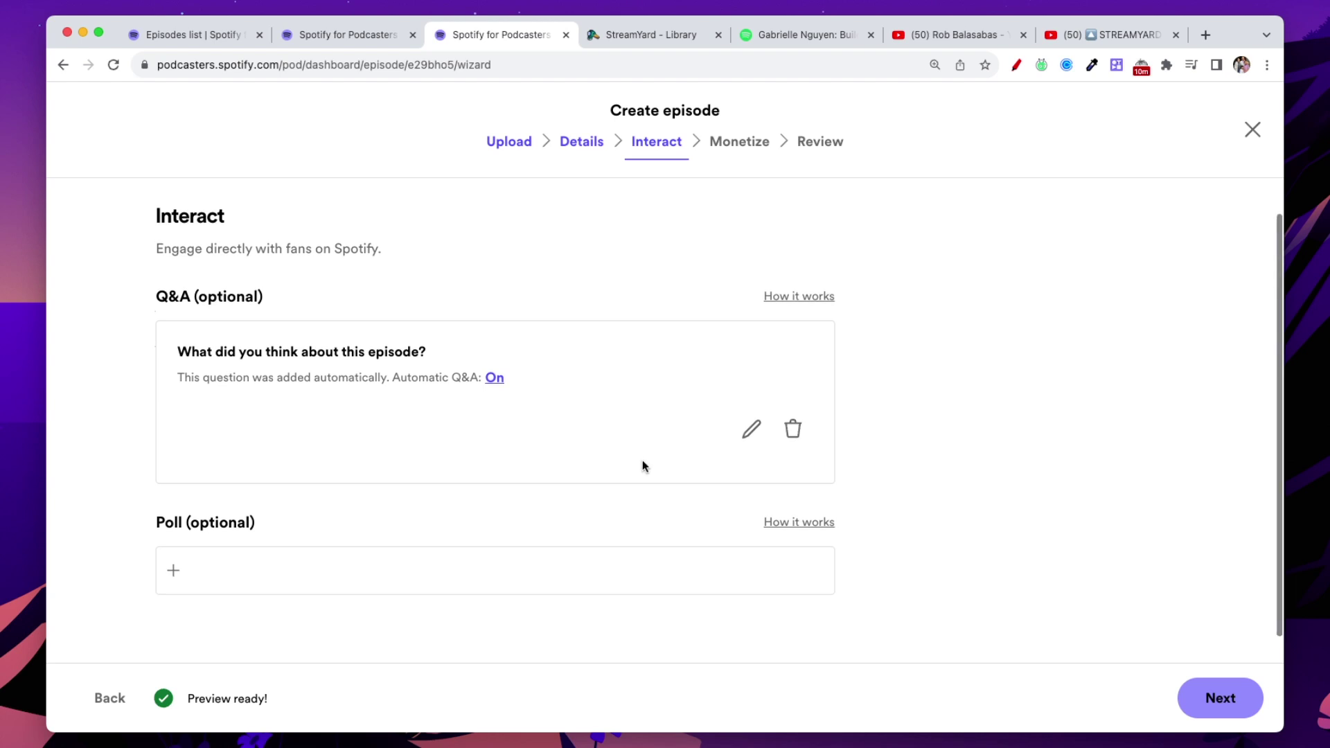
Change the Q&A question to 'What question did you have about this Uscreen feature?'
click(747, 440)
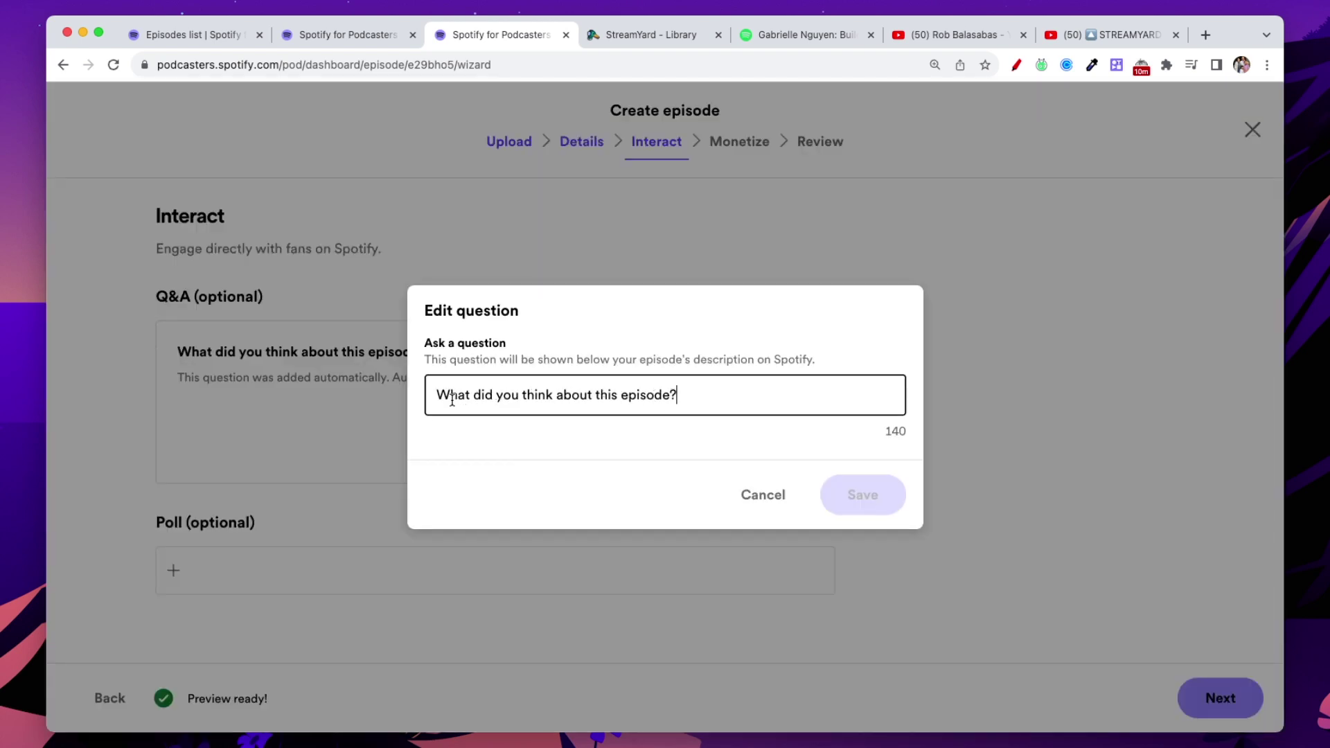
key(super+a)
text(What question did you have about this Uscreen feature?)
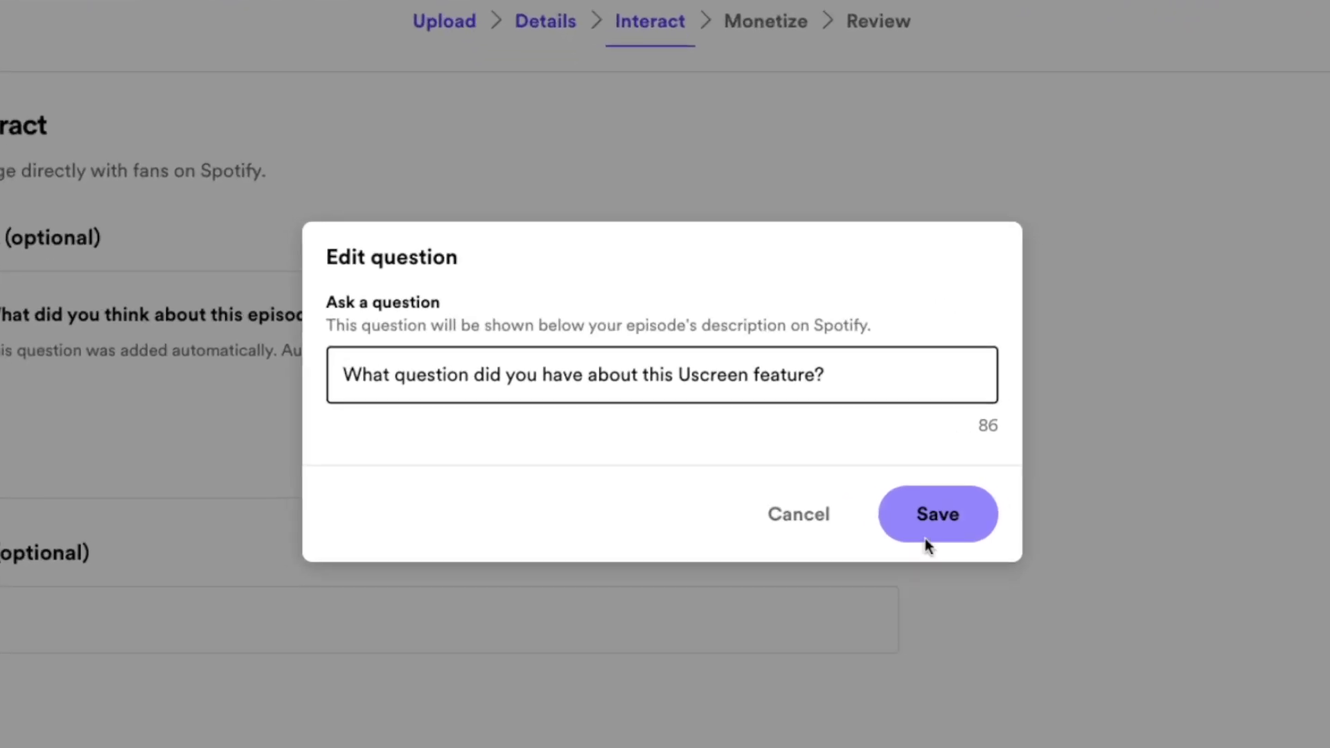
click(926, 539)
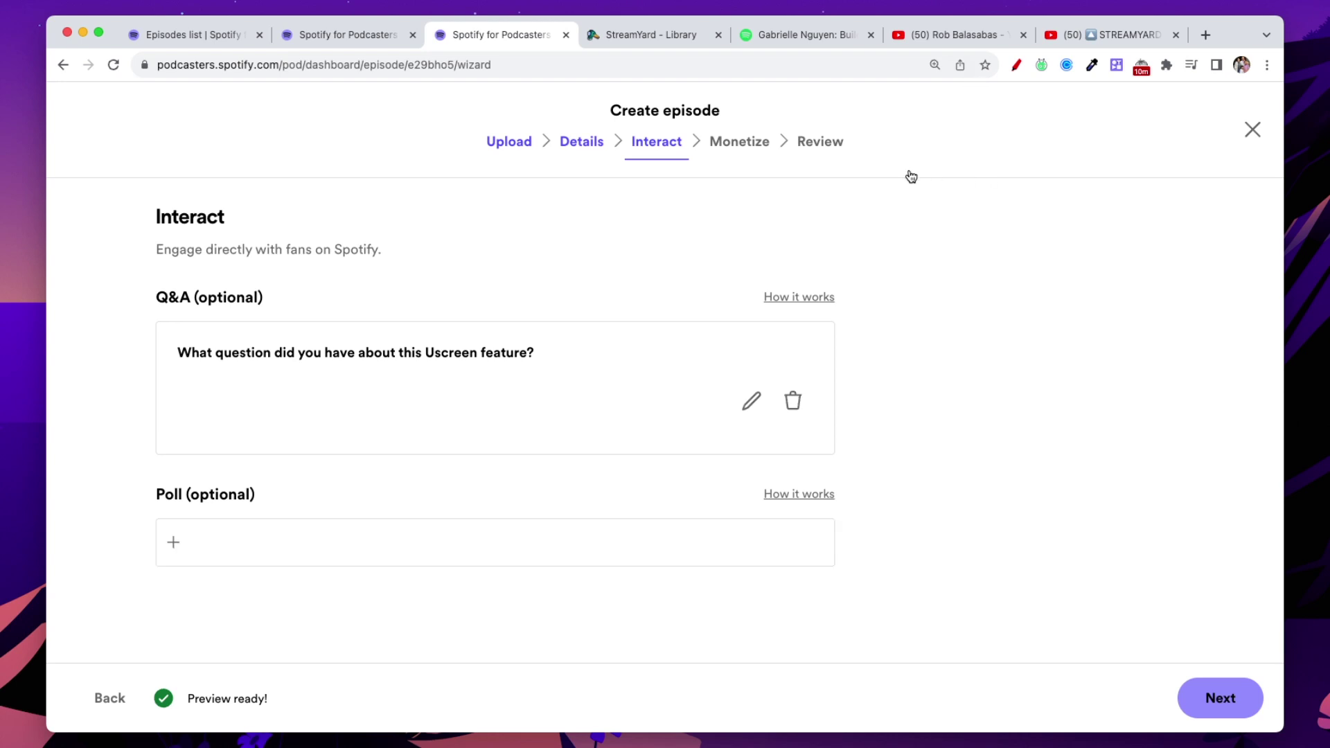
Start a poll asking 'Do you have a membership?' with Yes as the first choice
click(201, 552)
click(758, 327)
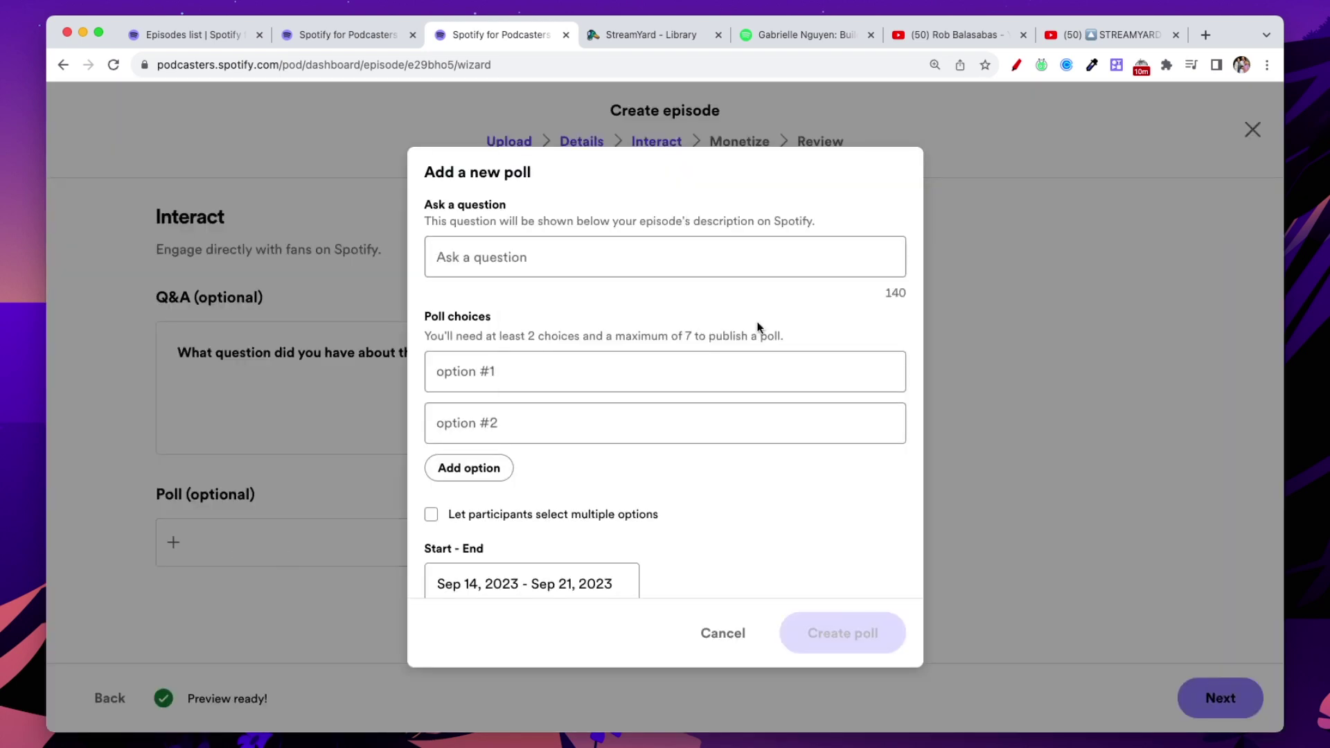
scroll(758, 327, down, 1)
scroll(687, 272, up, 1)
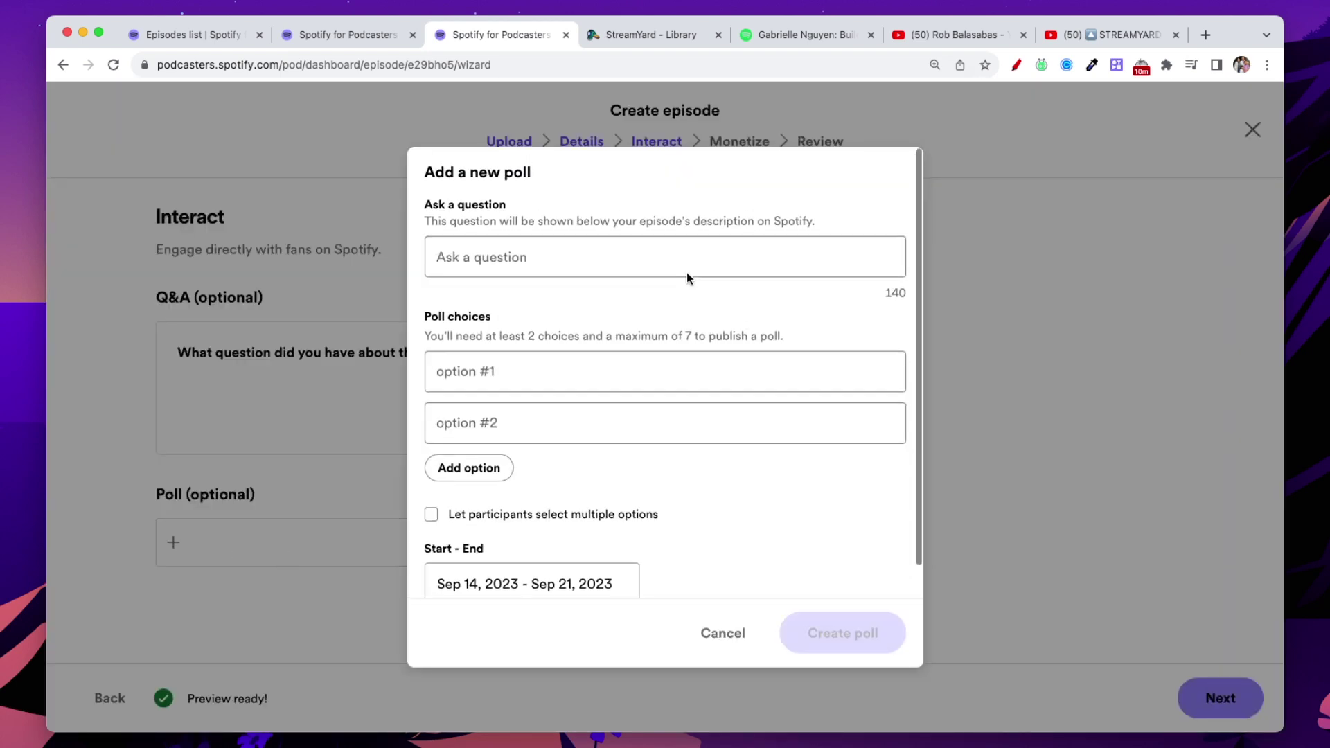
click(486, 258)
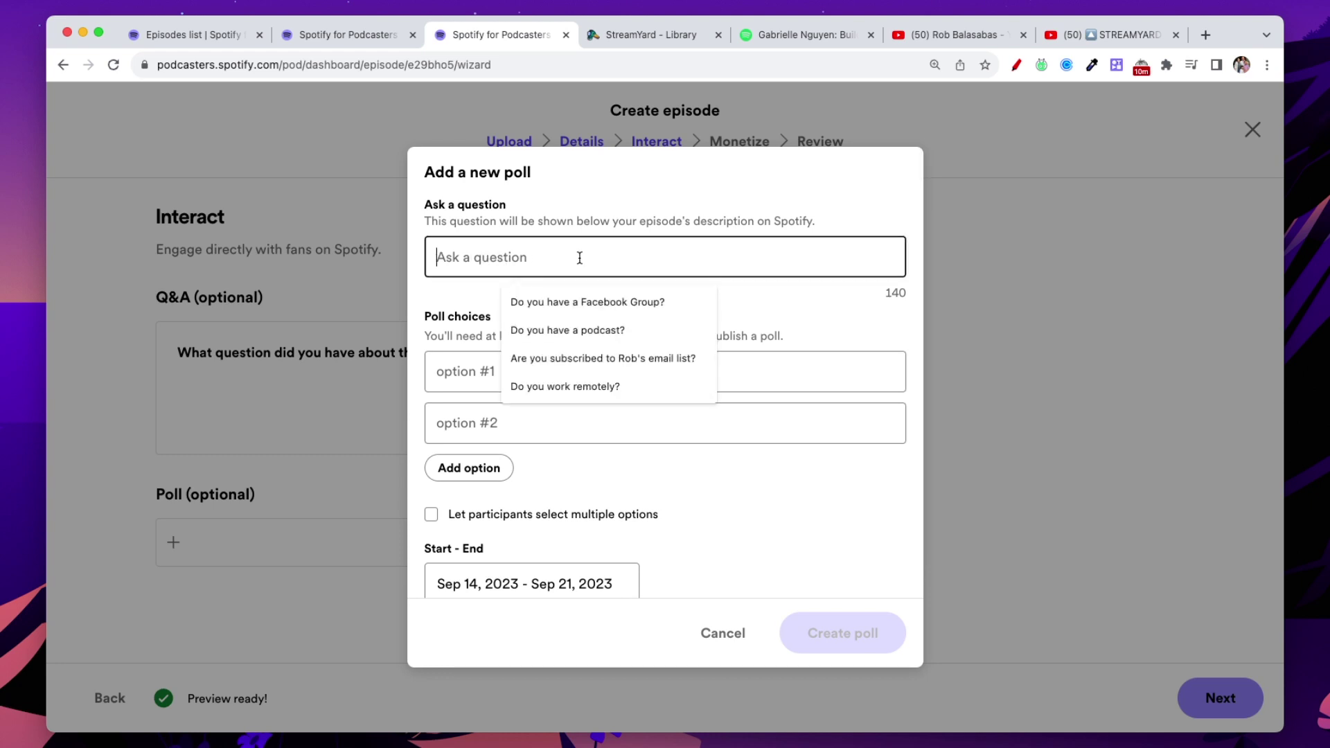
text(Do )
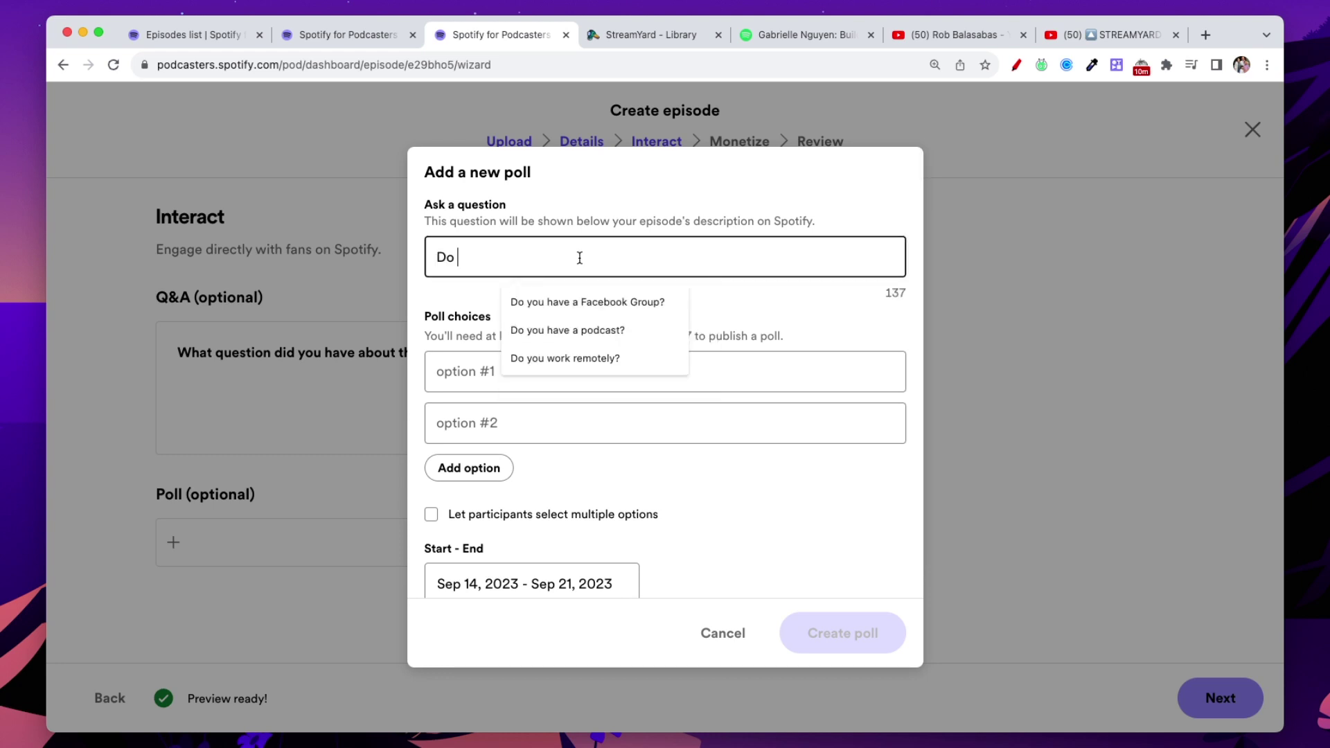
text(you have a membership?)
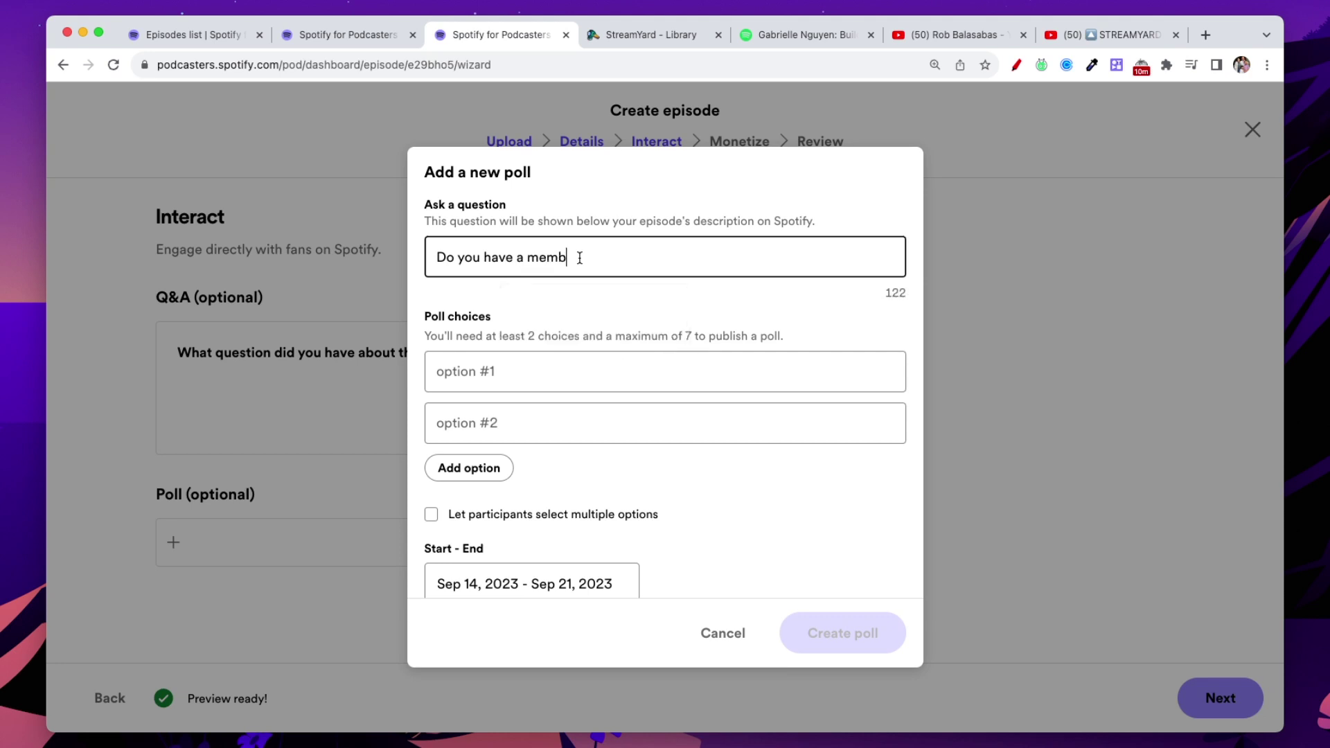
click(478, 379)
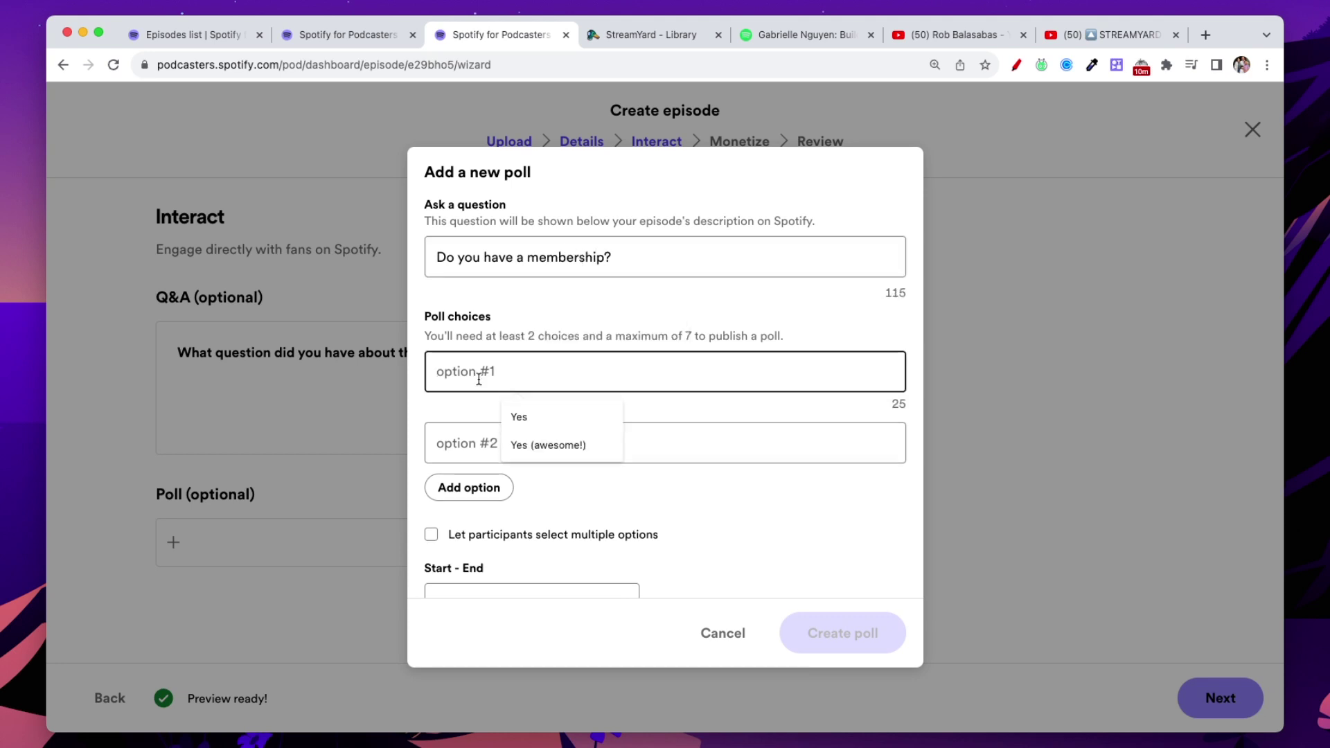
text(Yes)
Add the choices No and 'I would like to, someday', then create the poll
click(454, 436)
text(No)
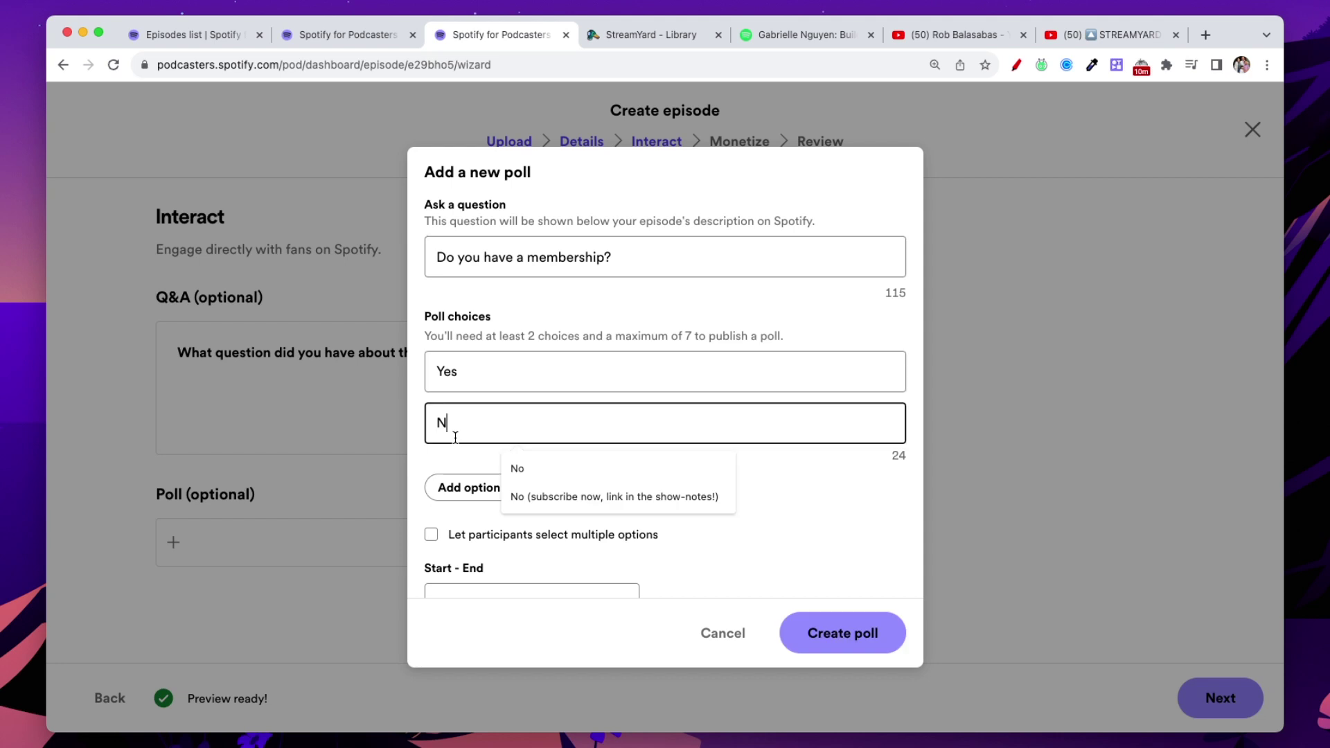
click(451, 462)
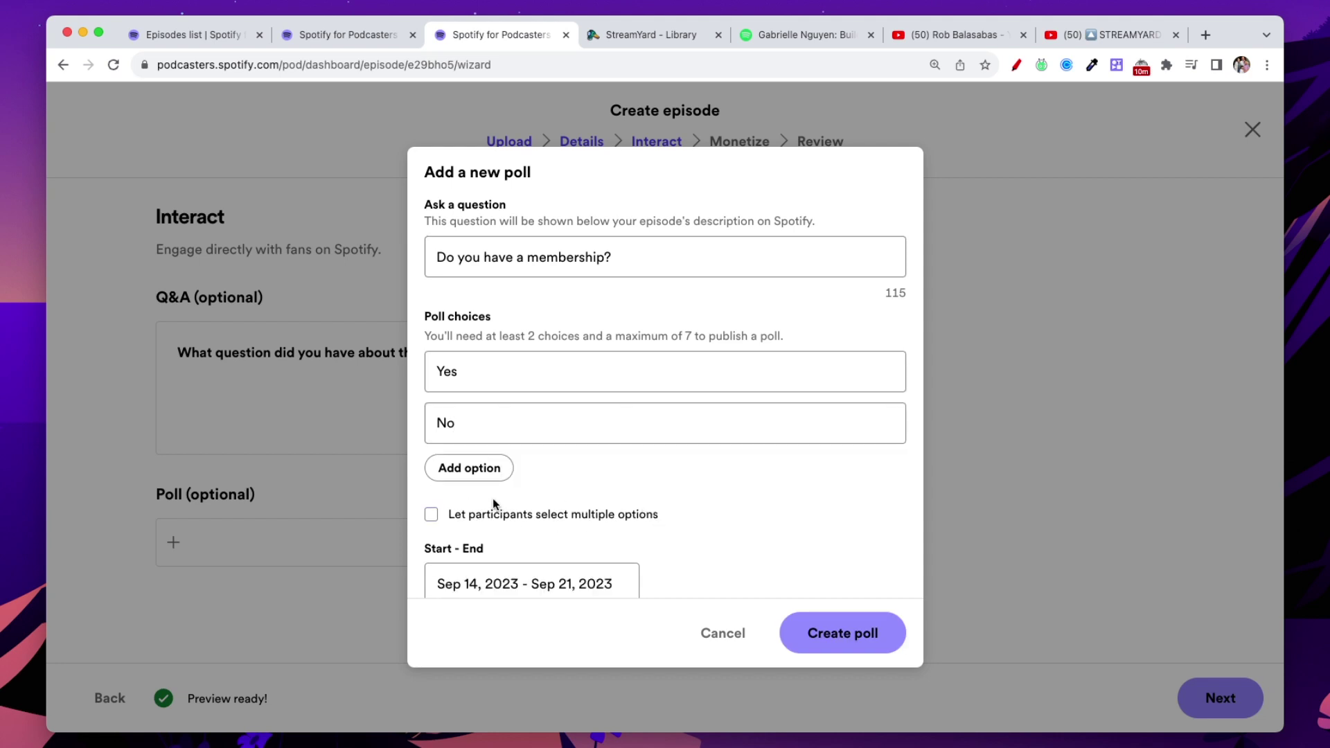
click(489, 472)
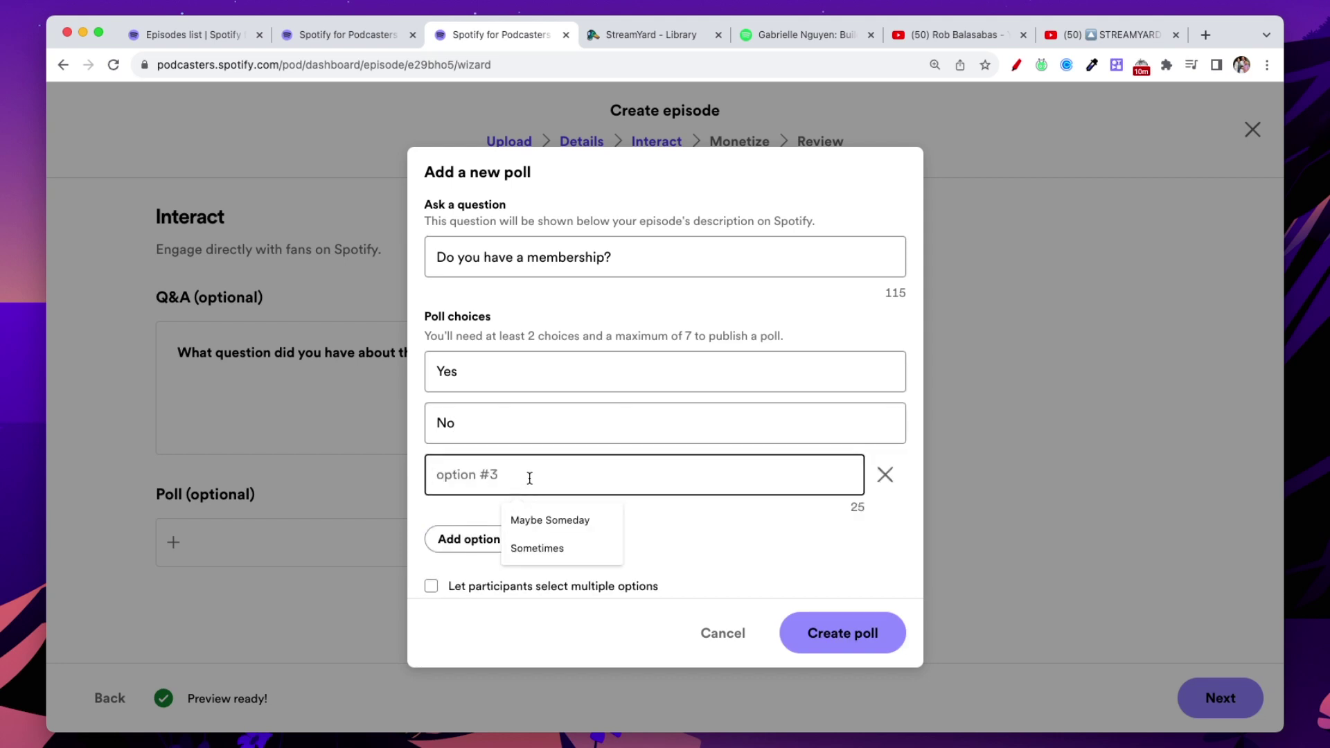
text(I would like to, so)
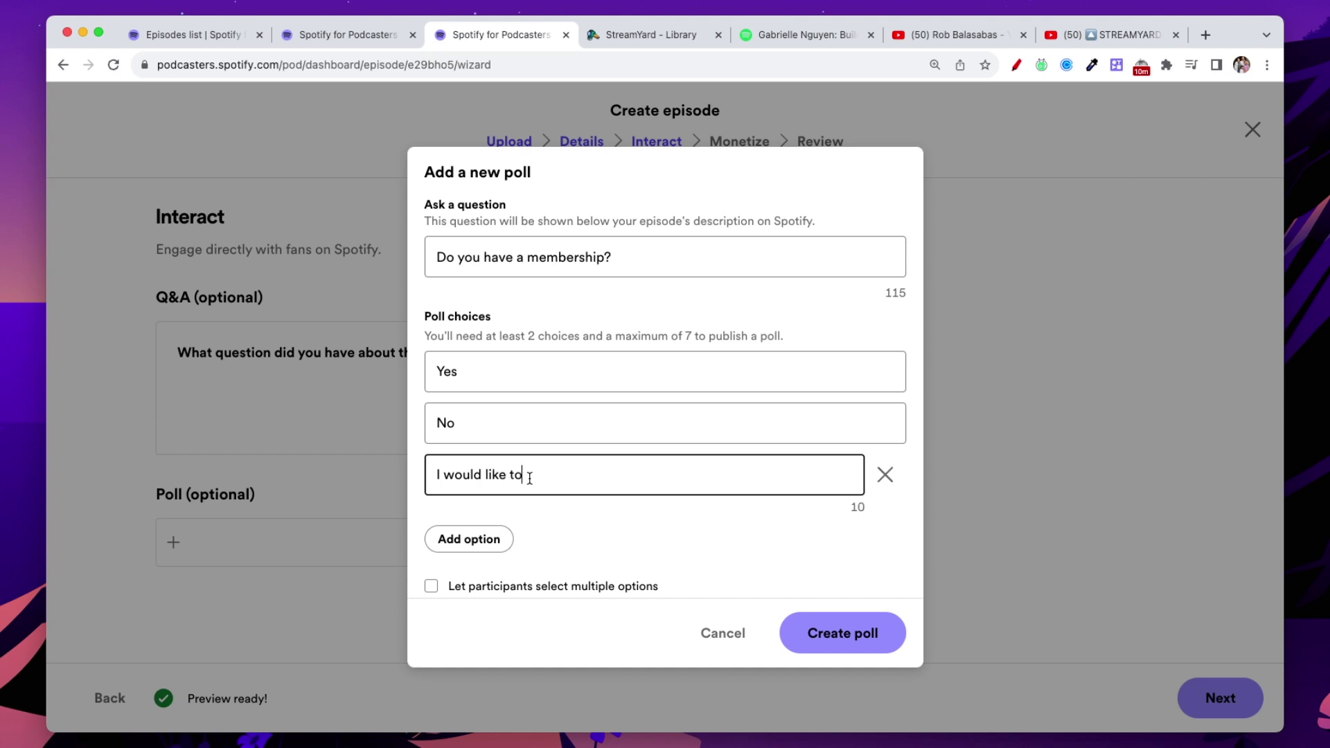
text(mday)
key(BackSpace)
key(BackSpace)
text(eda)
scroll(692, 554, down, 3)
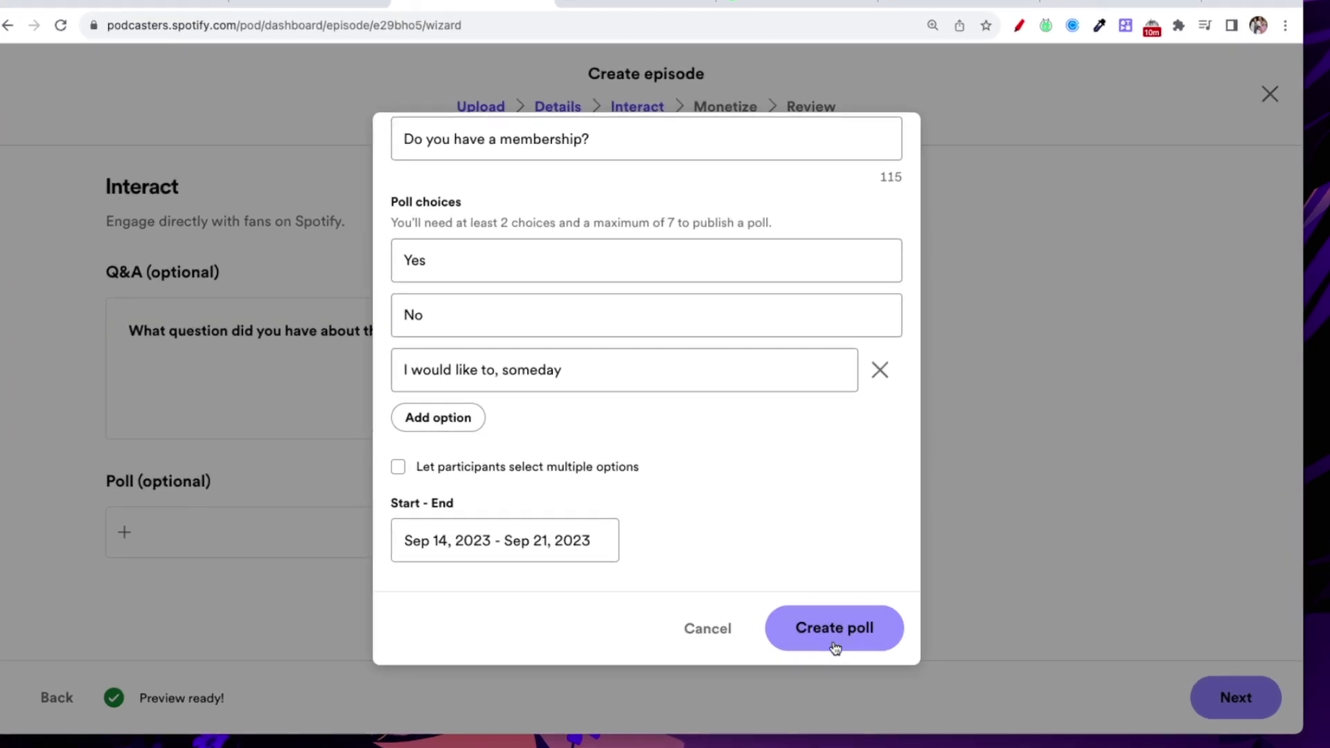
click(838, 641)
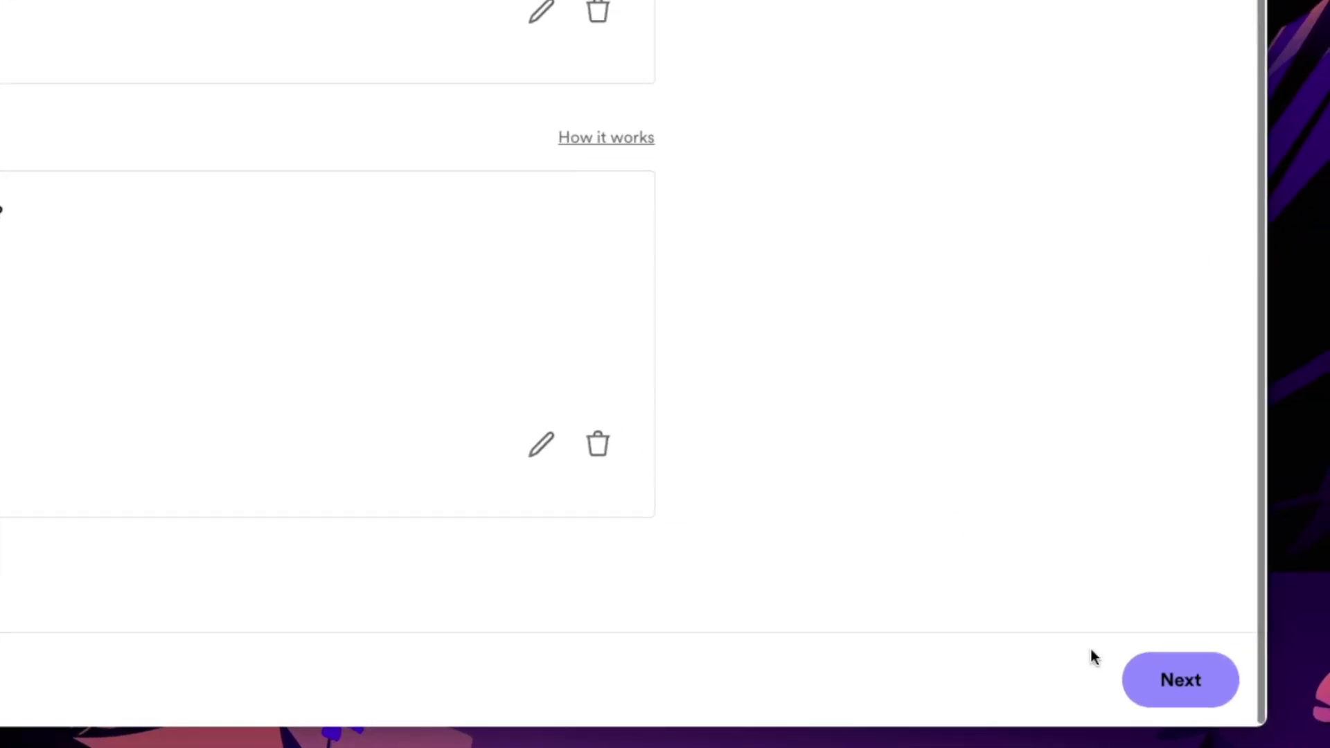
Keep 'Everyone' as the Monetize audience for Ep. 122 and advance to the Review step
click(1085, 655)
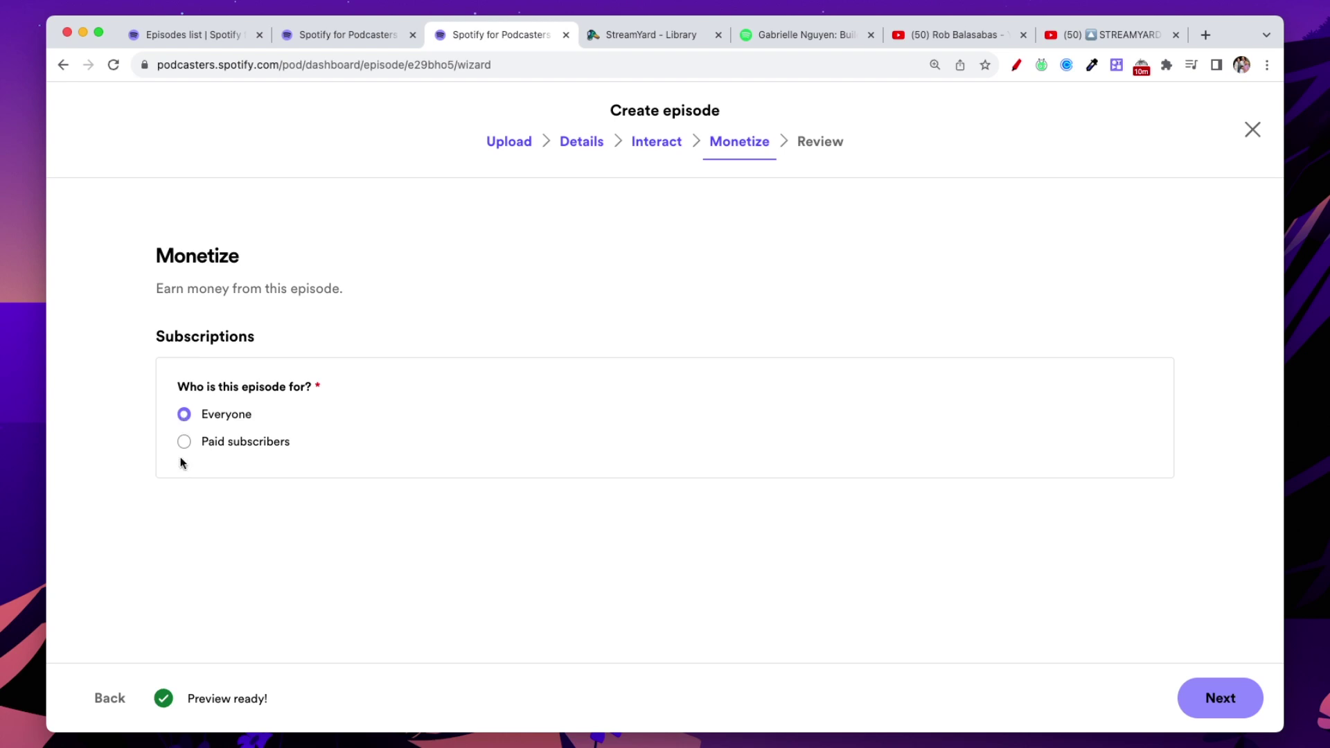
scroll(182, 457, up, 5)
scroll(534, 439, up, 2)
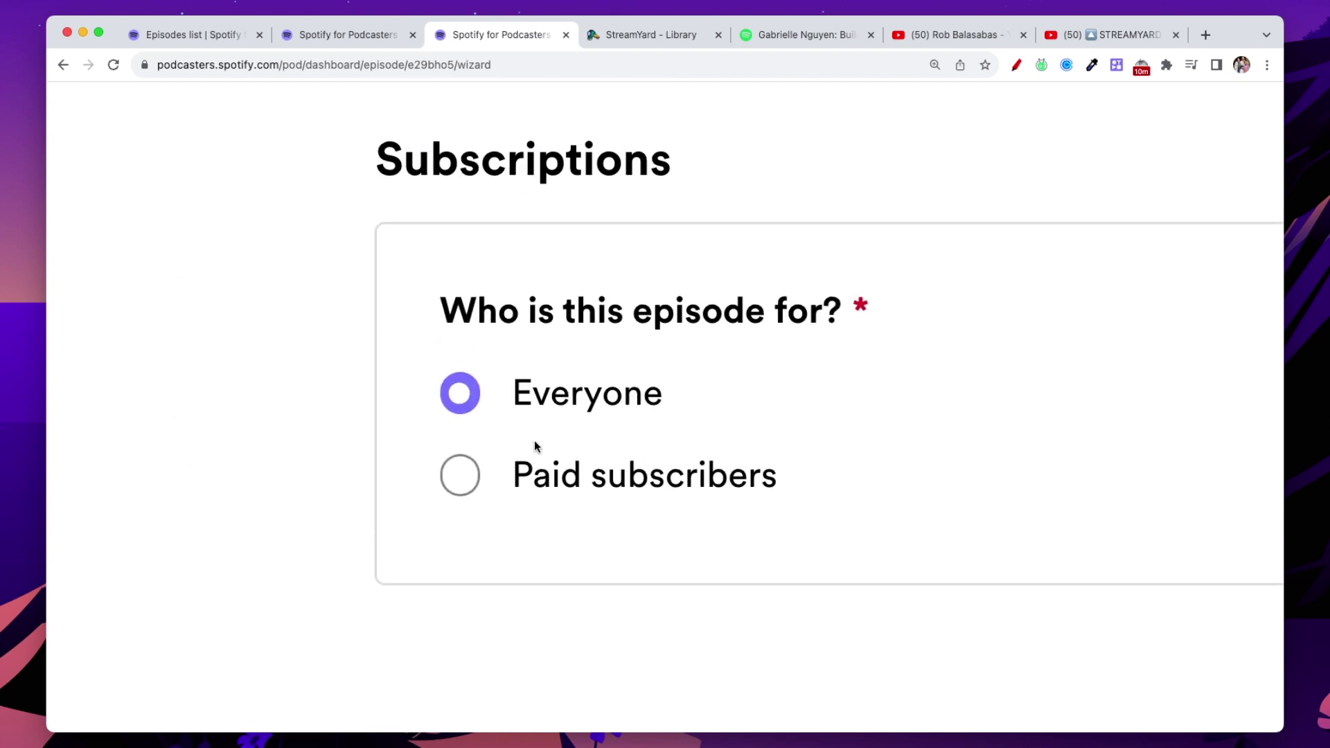
scroll(534, 439, right, 1)
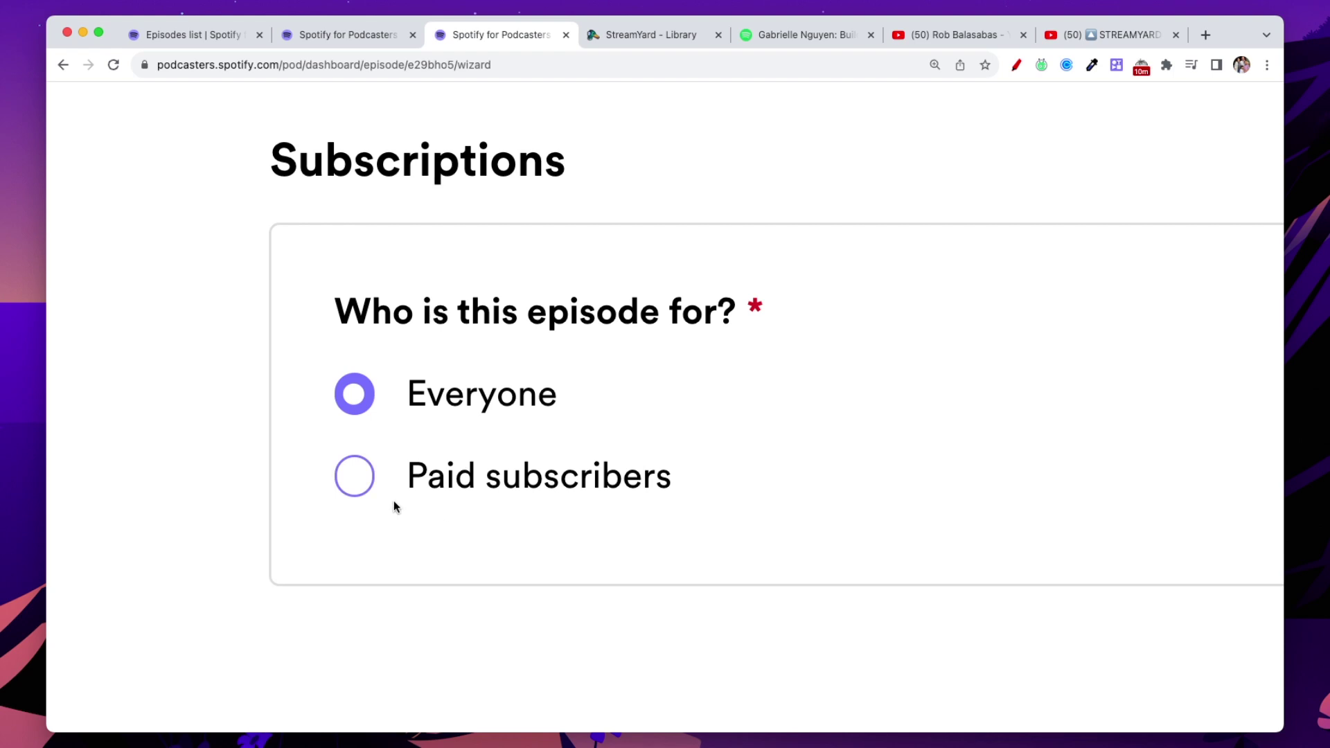
scroll(394, 500, down, 5)
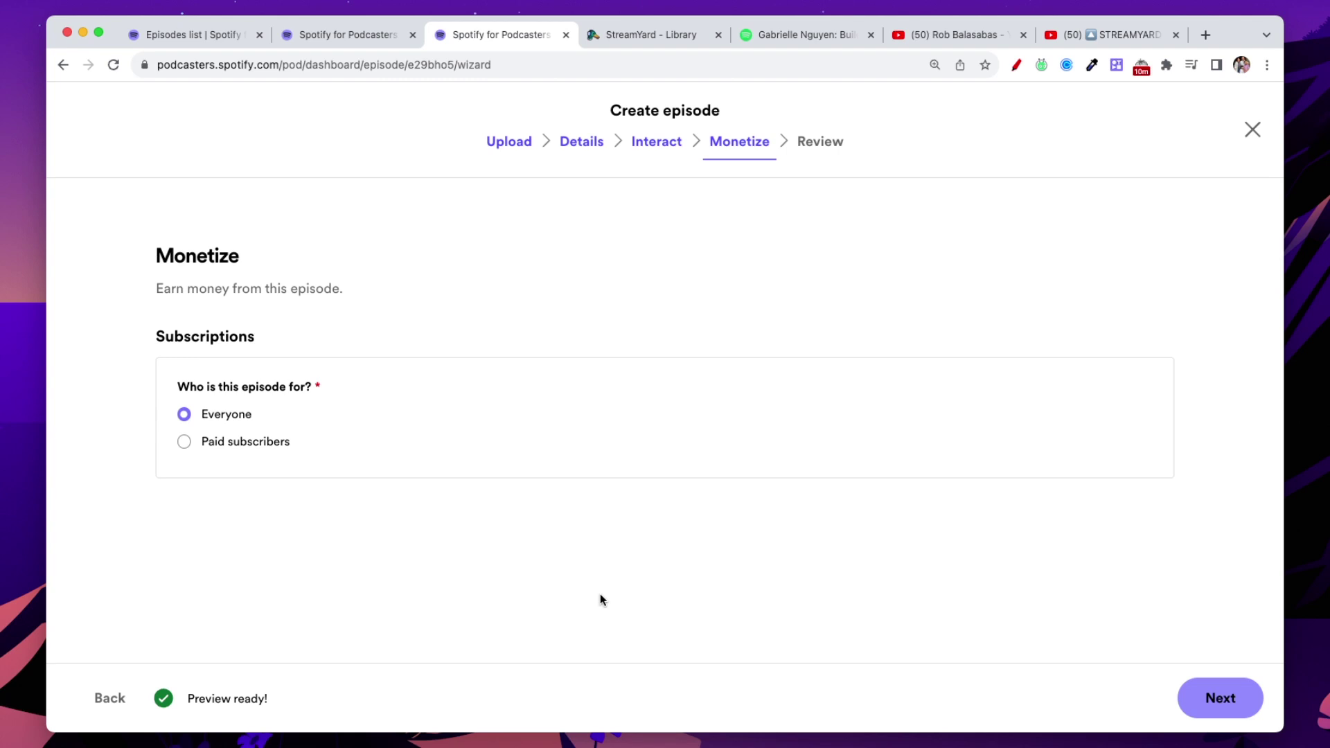
click(1237, 701)
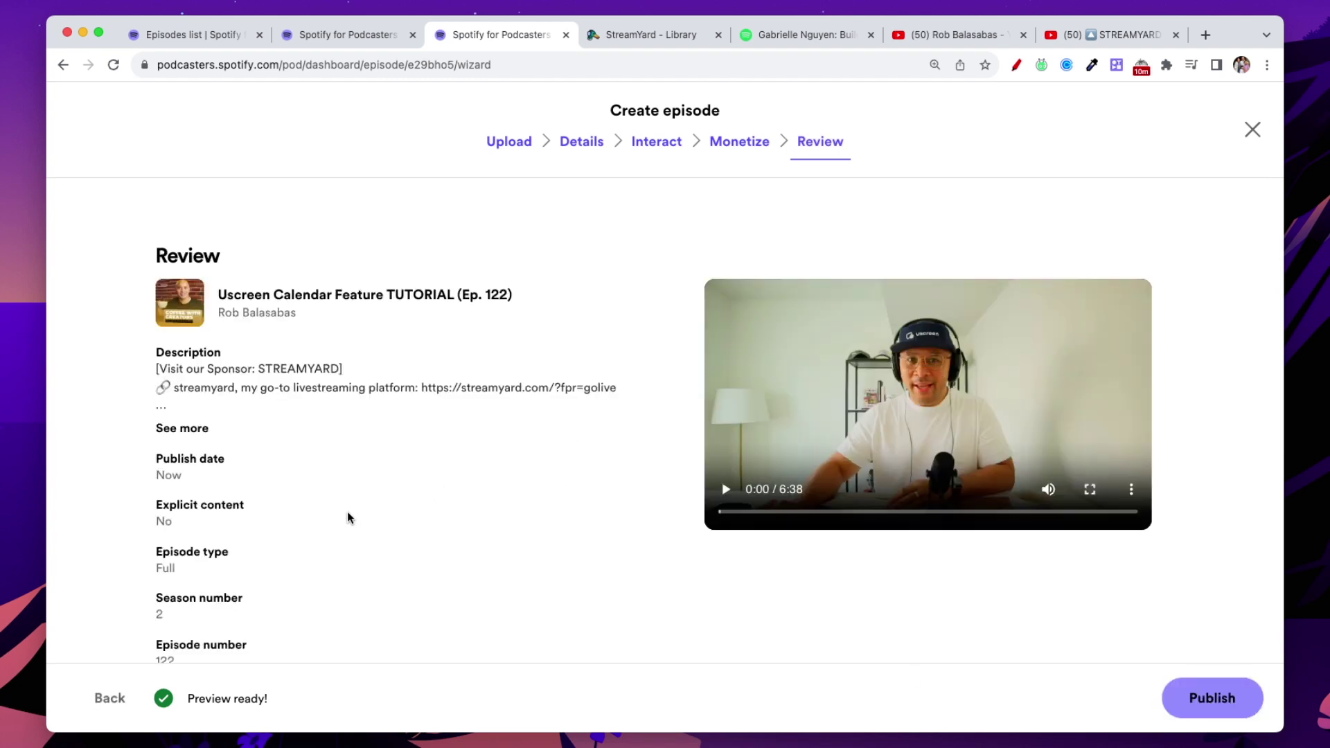
scroll(348, 513, down, 5)
scroll(348, 514, down, 3)
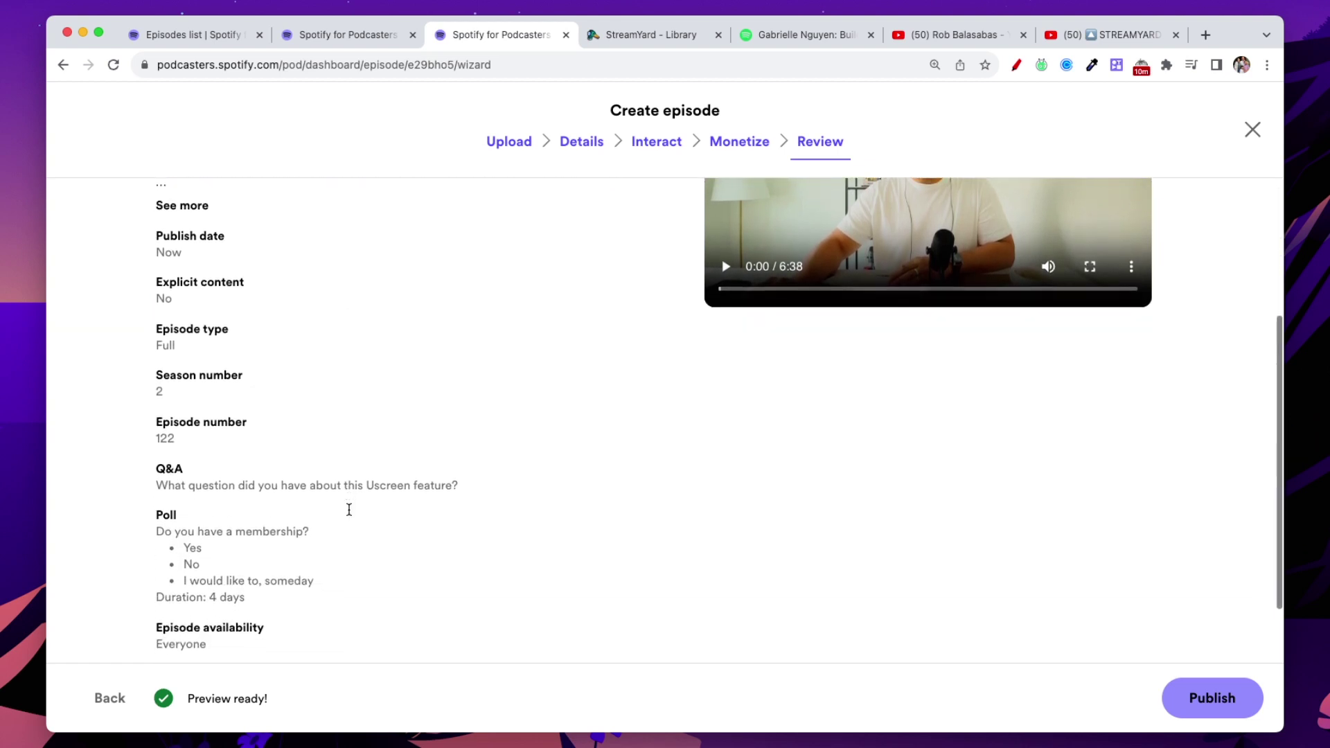
scroll(348, 510, up, 8)
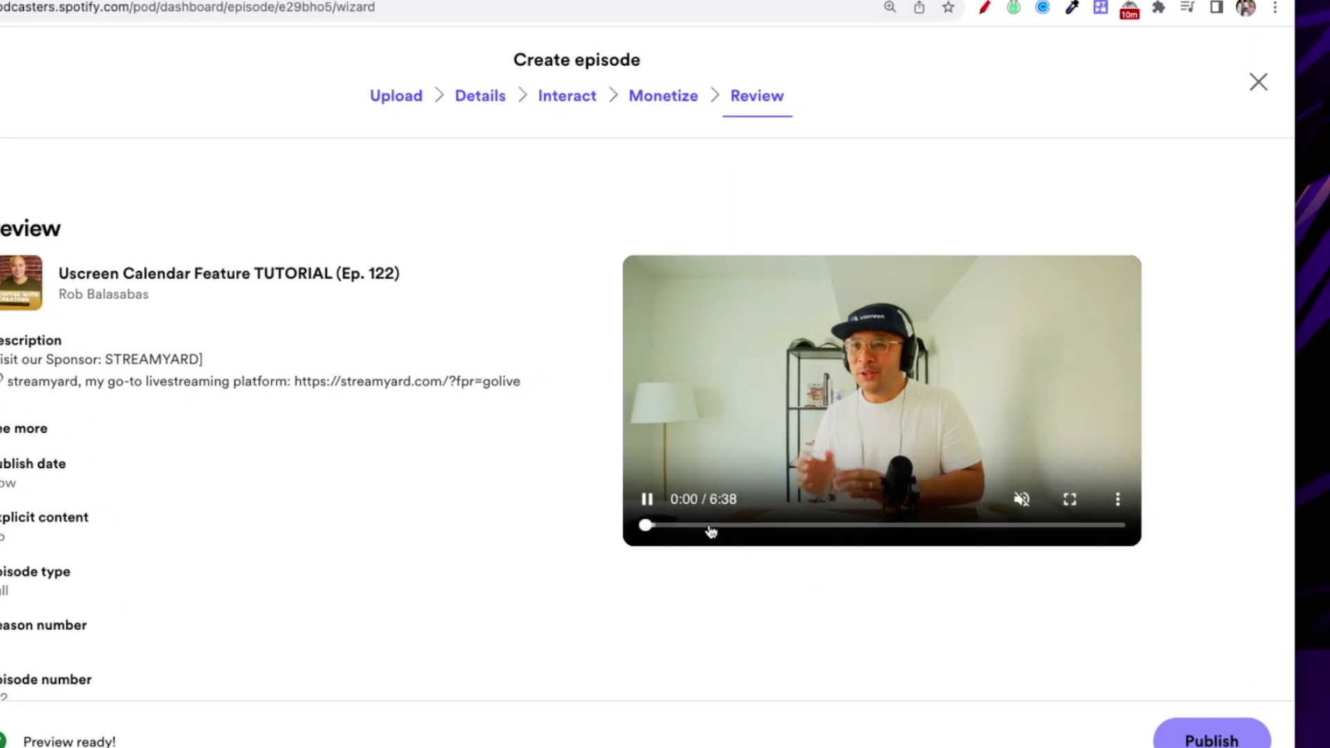
click(744, 519)
click(802, 519)
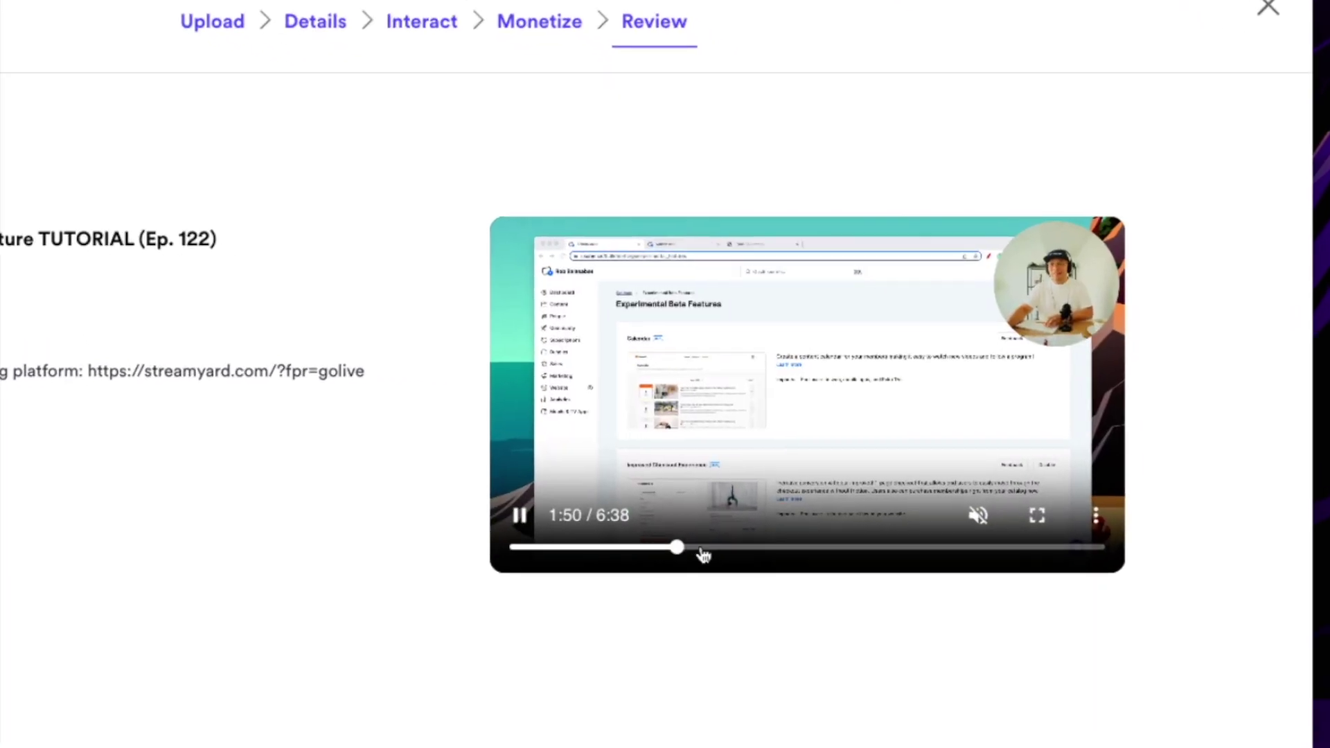
click(751, 547)
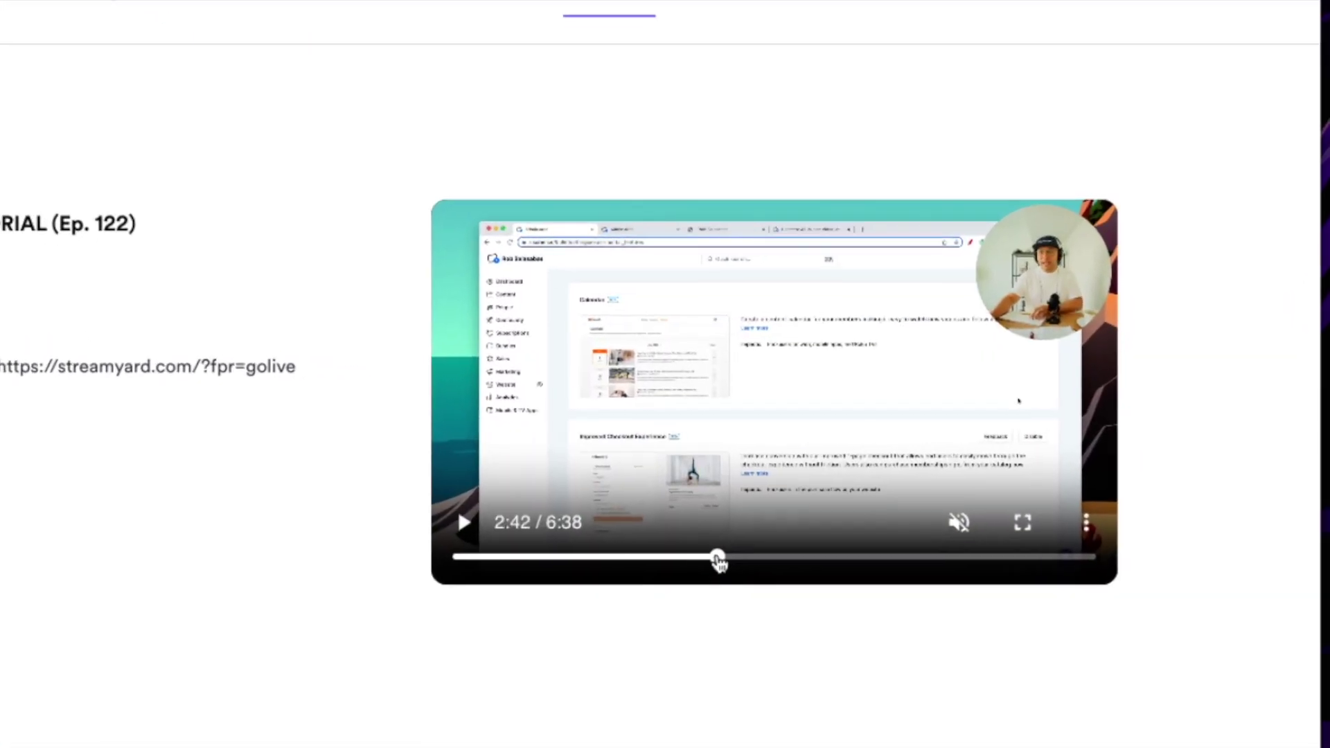
click(879, 547)
drag(779, 581, 684, 581)
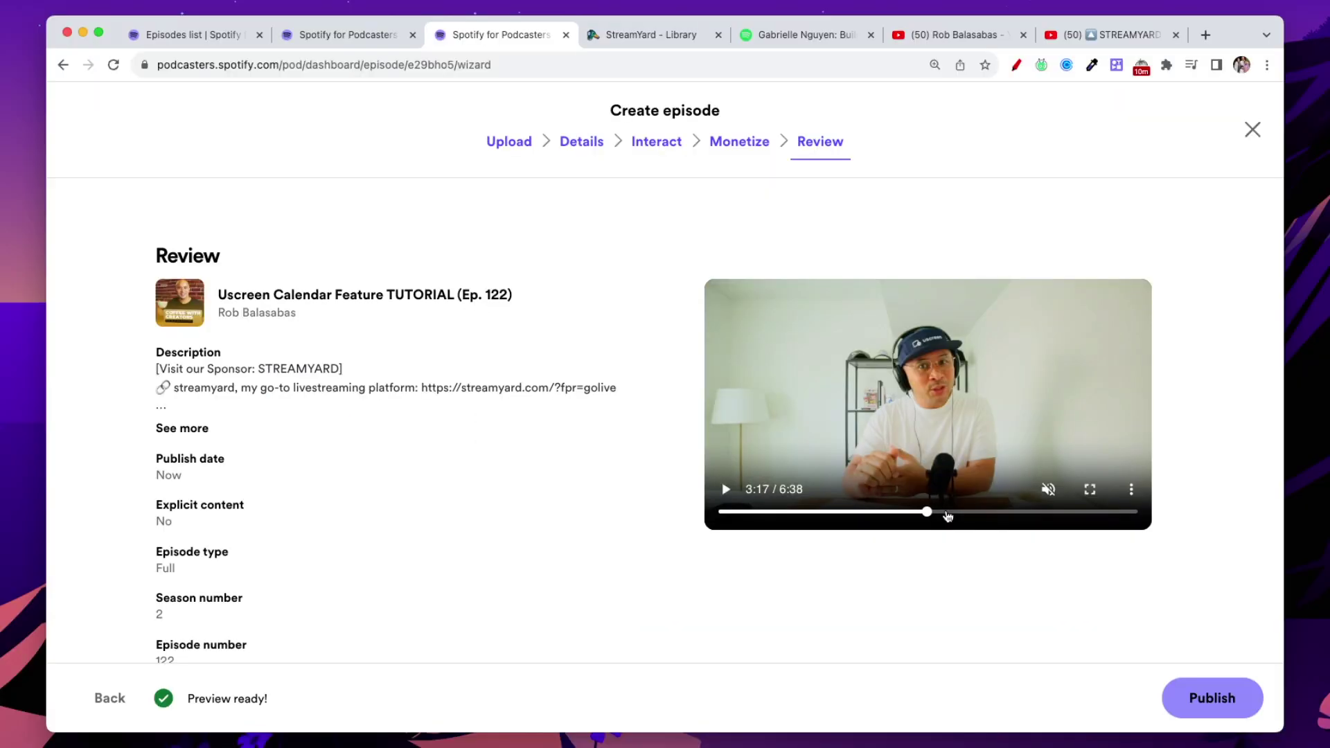
click(908, 540)
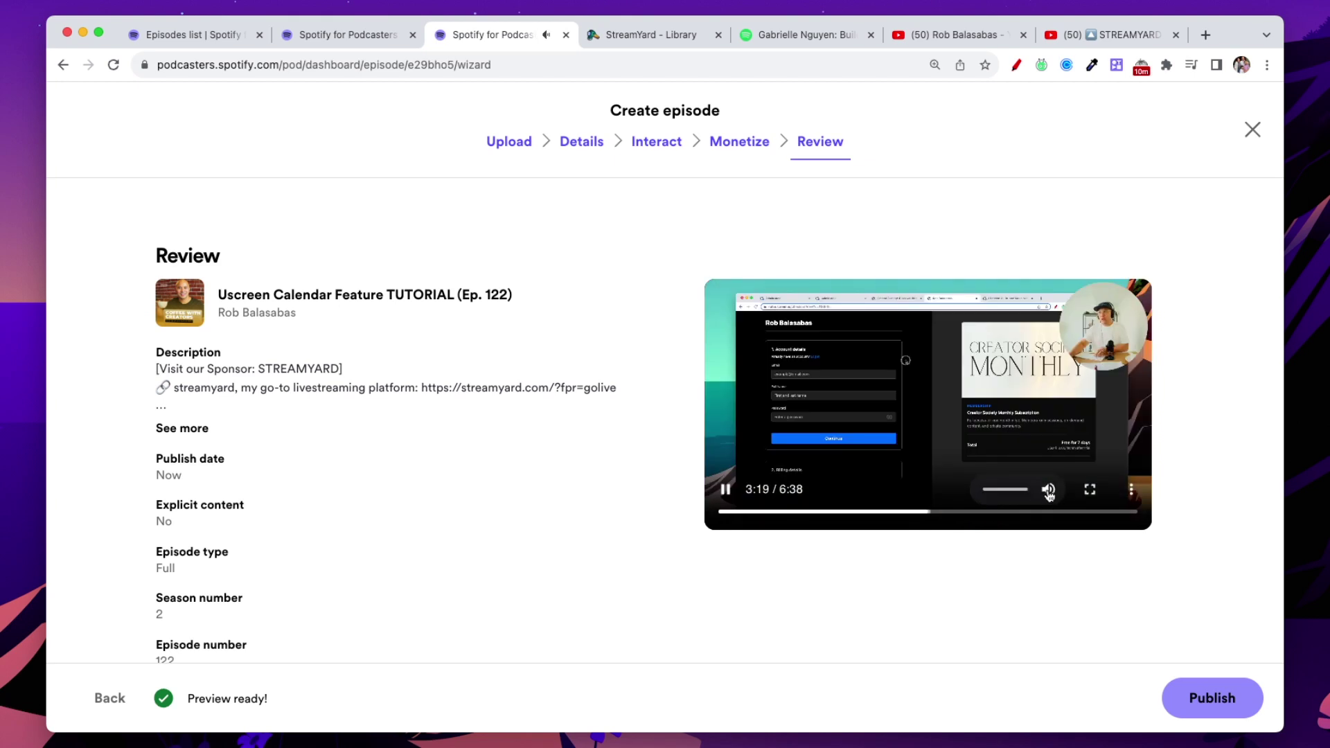
click(1047, 491)
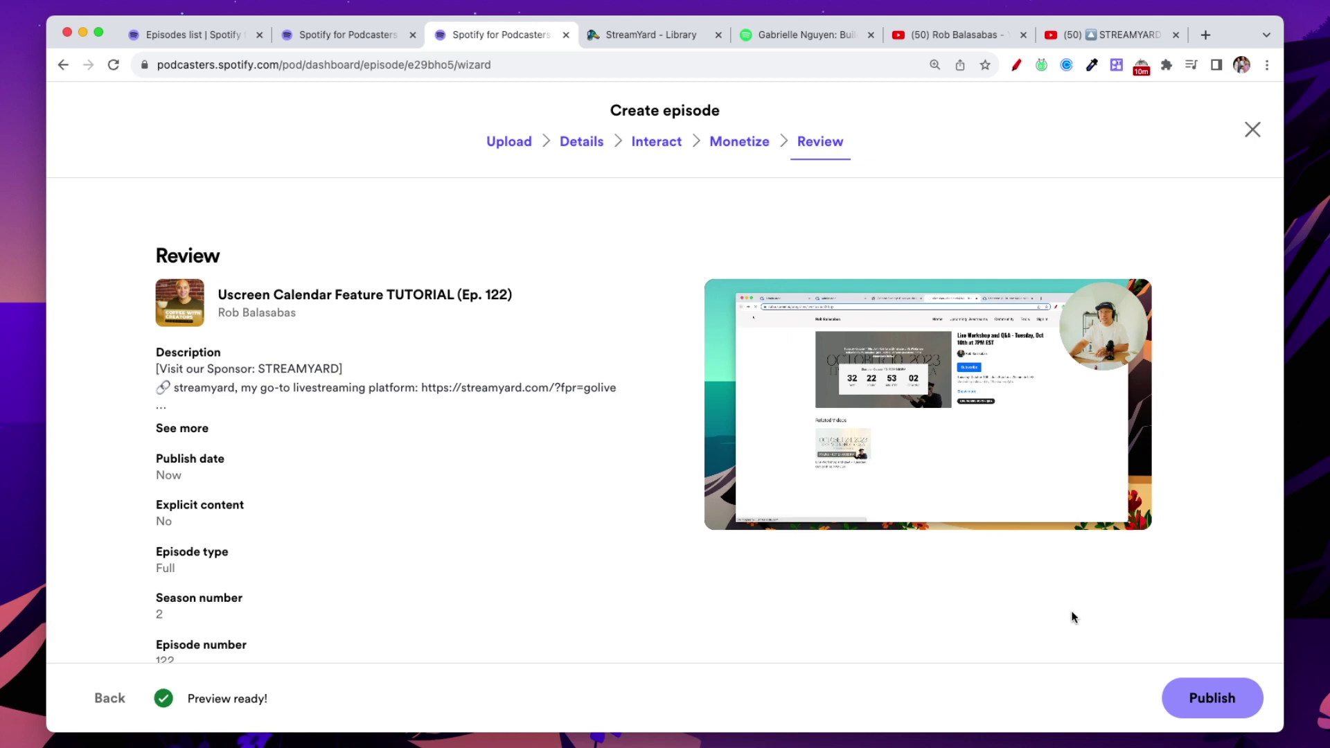
scroll(1072, 617, down, 4)
scroll(1072, 617, up, 4)
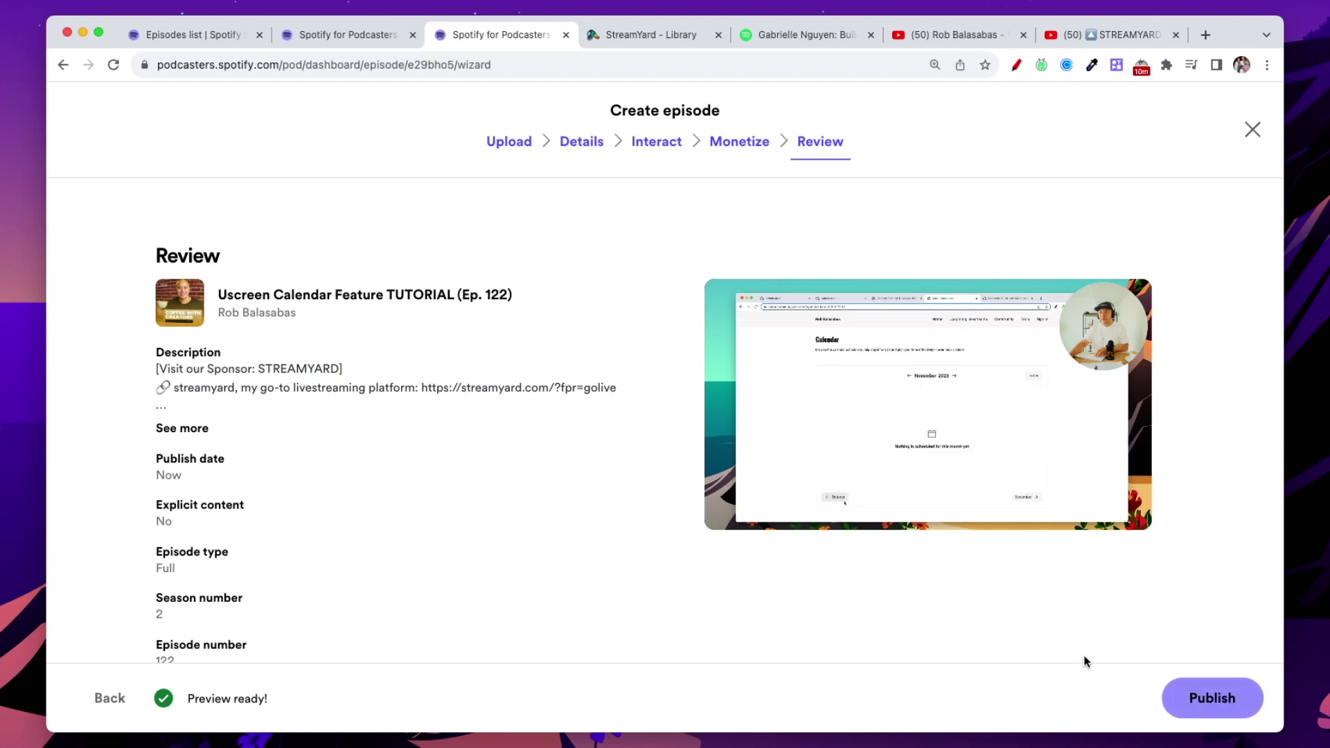
Publish Ep. 122 and copy its share link from the 'You're all set' dialog
click(1212, 699)
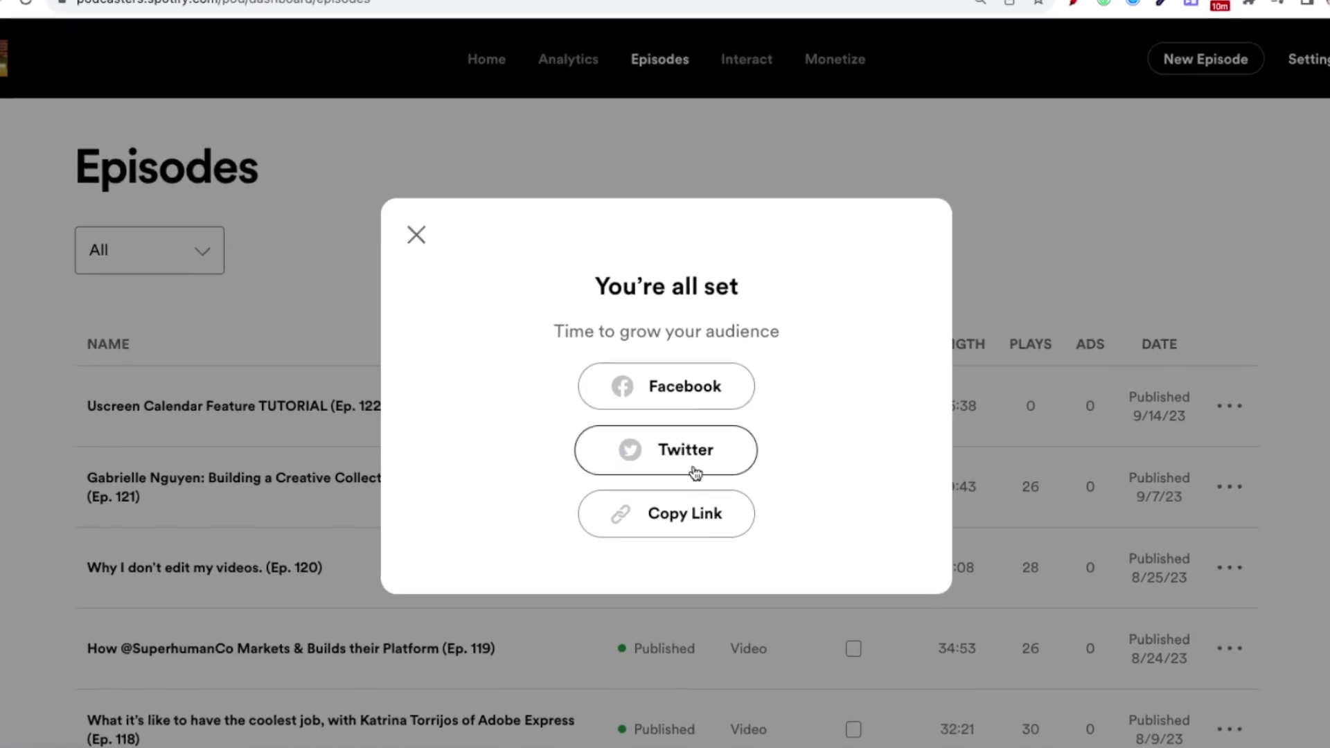
click(692, 528)
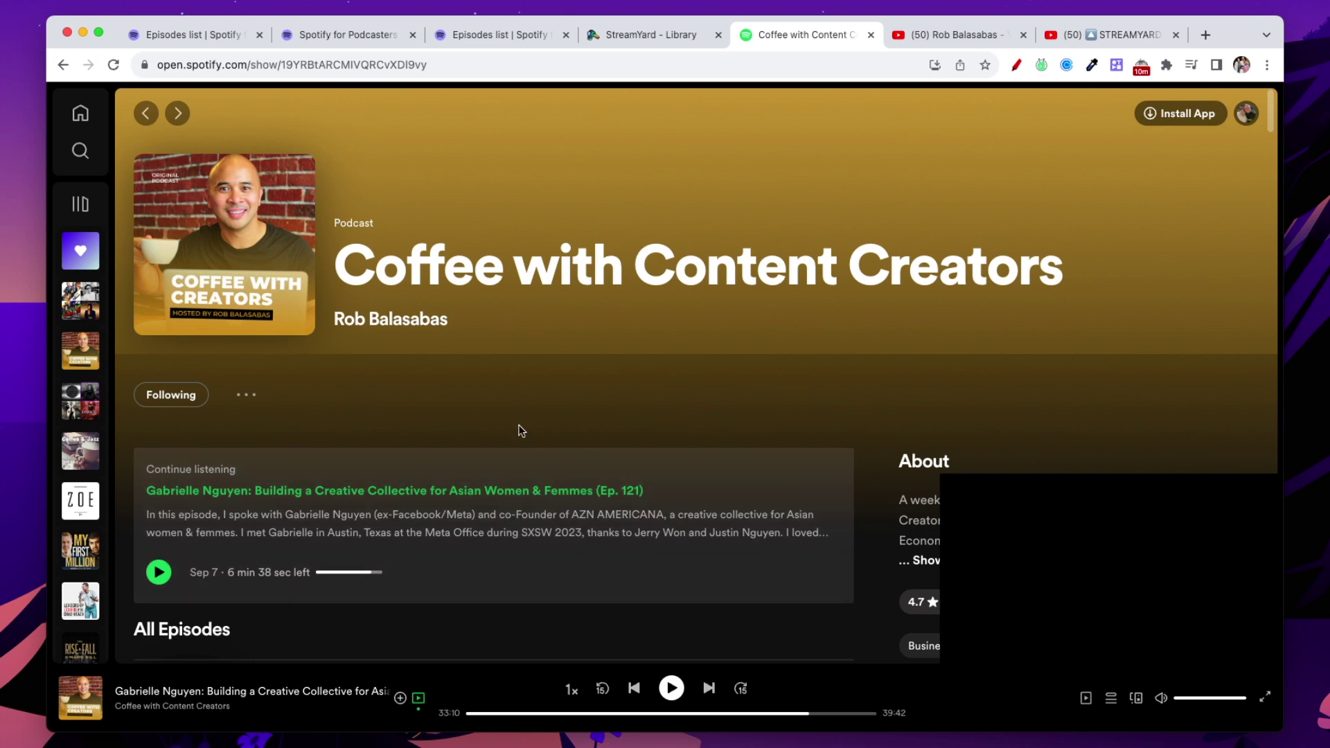
Scroll the Coffee with Content Creators page to All Episodes and close the empty video mini-player
scroll(520, 430, down, 5)
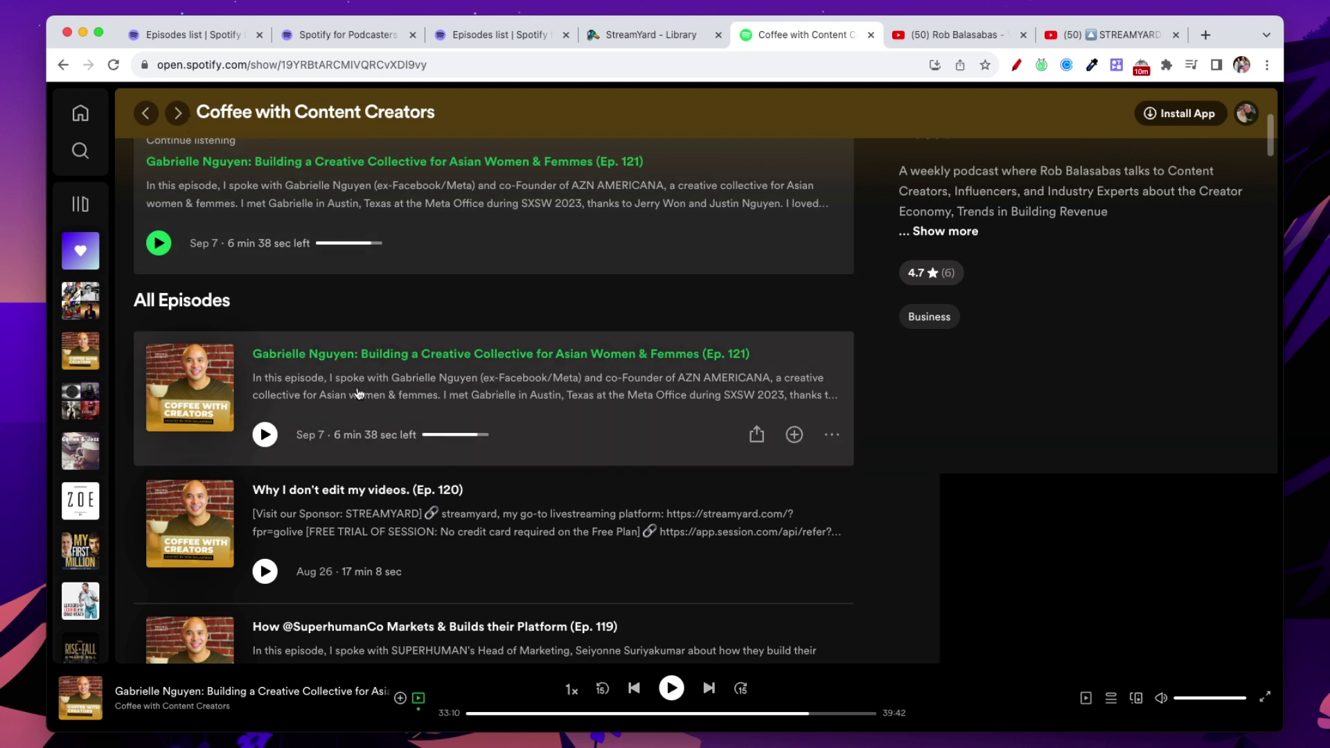
mouse_move(993, 577)
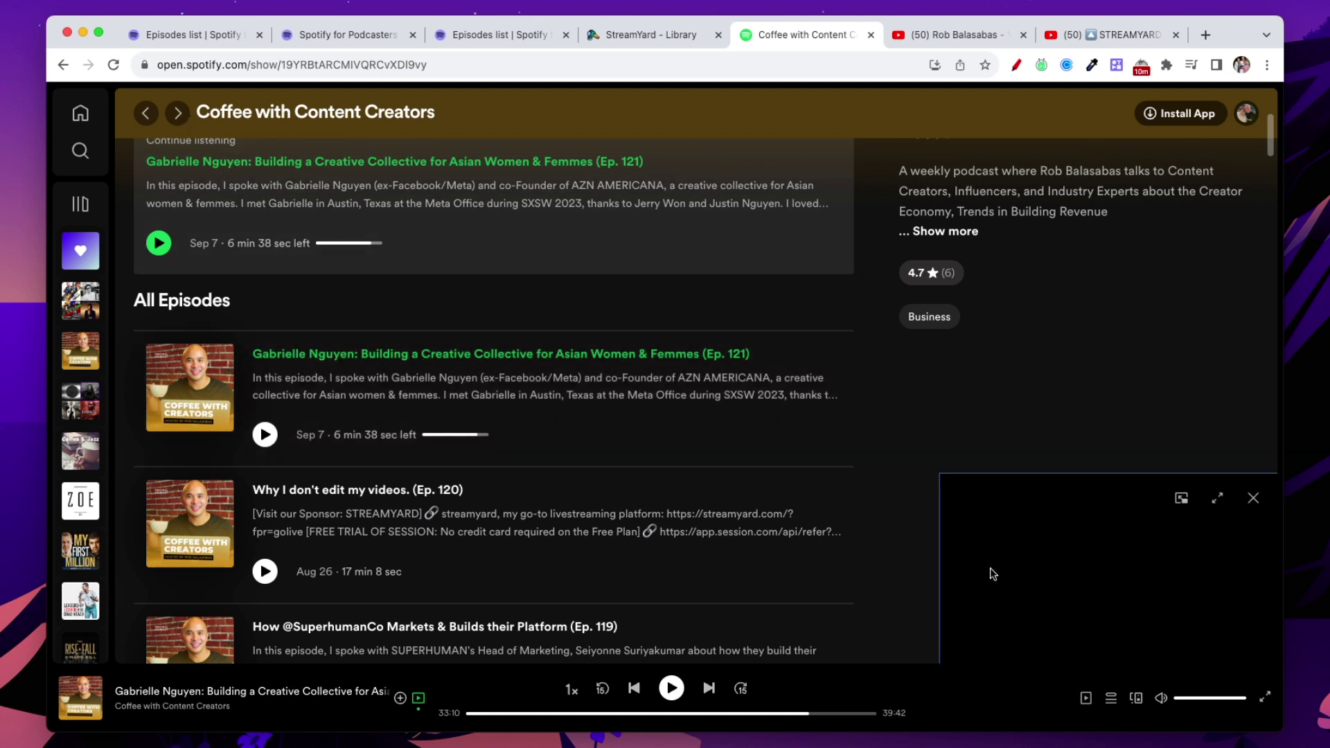
click(1253, 498)
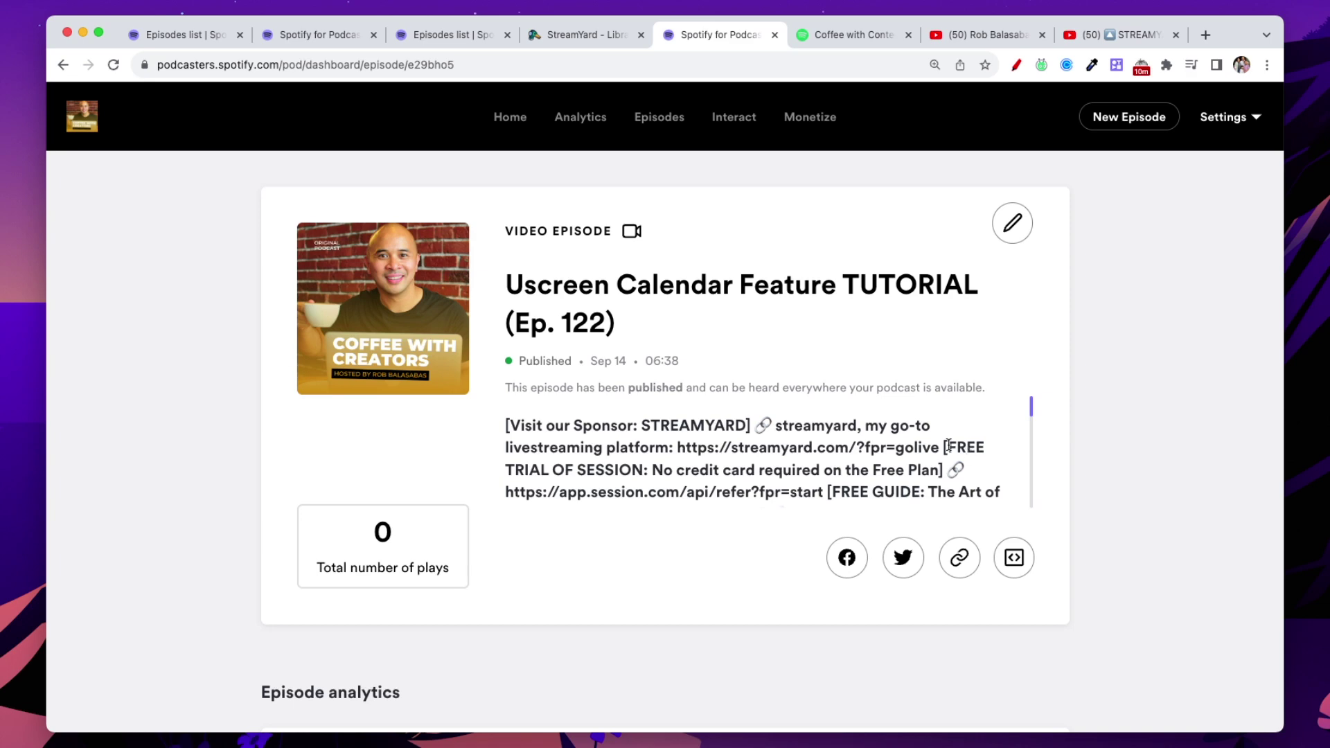
scroll(552, 367, up, 5)
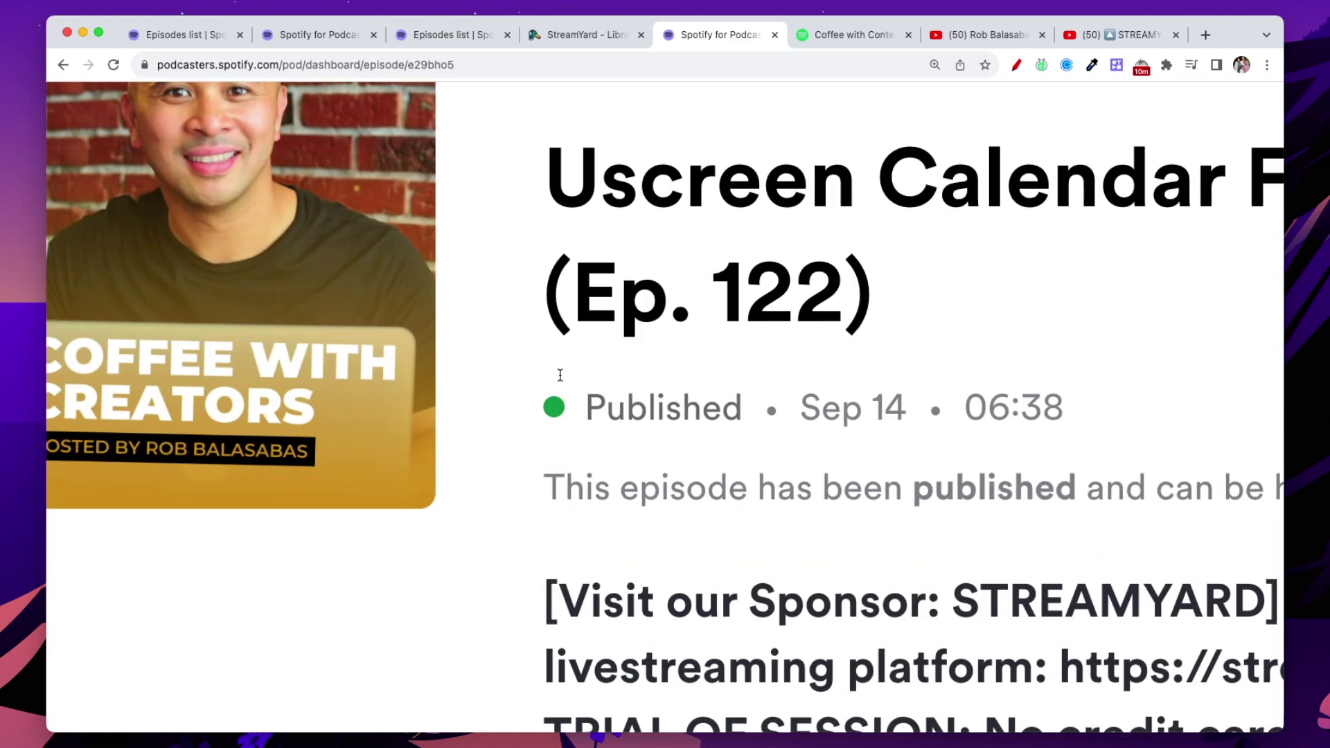